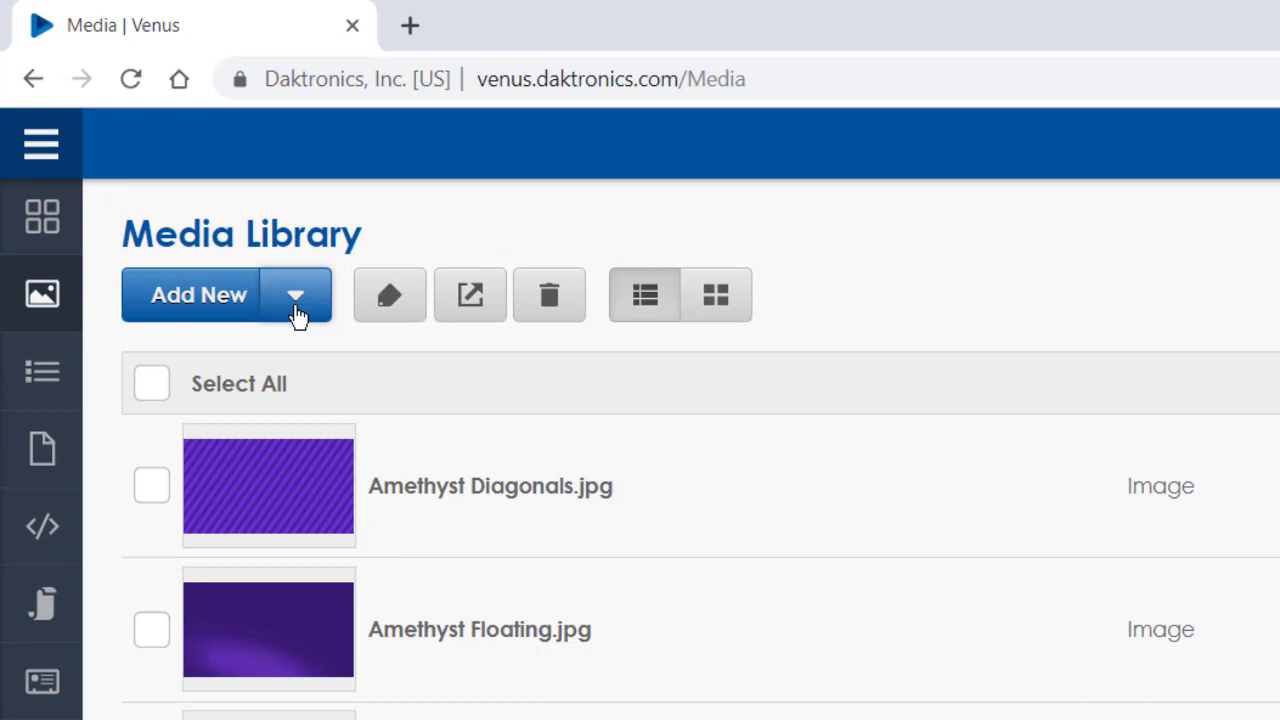
- Explore the free content from the media library and browse the Backgrounds category of the Building Blocks
left_click(296, 314)
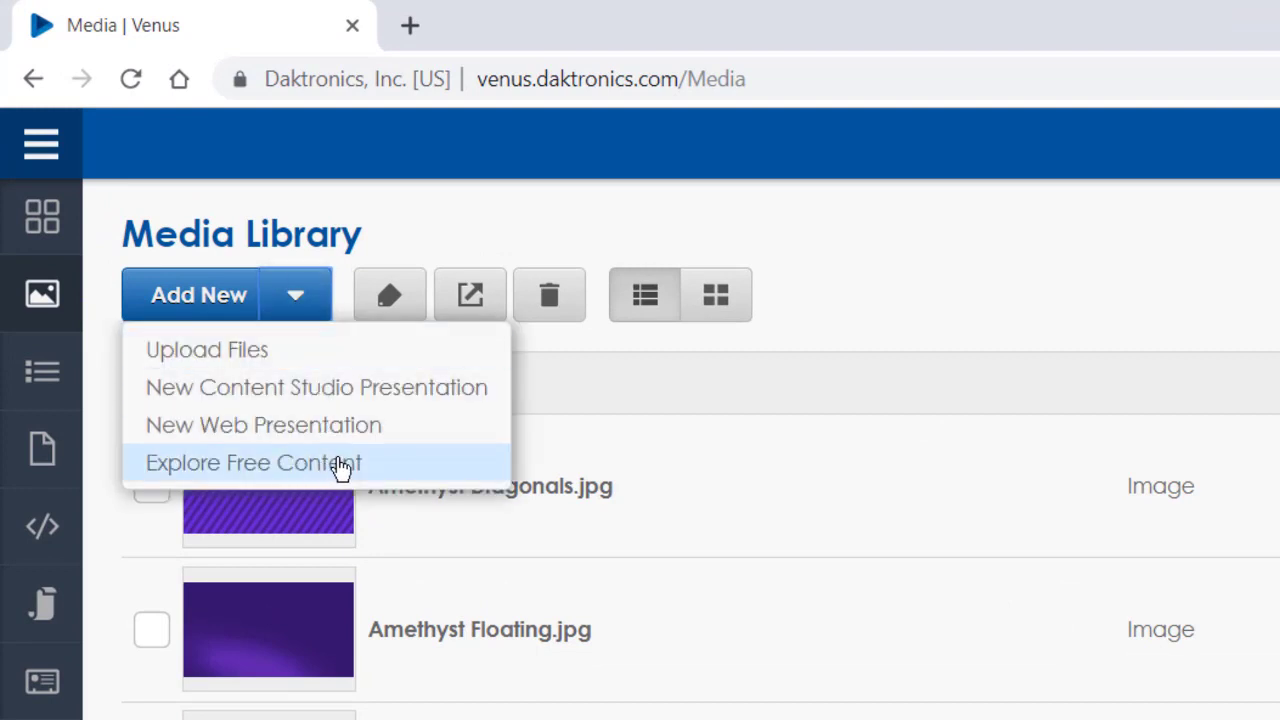
left_click(235, 463)
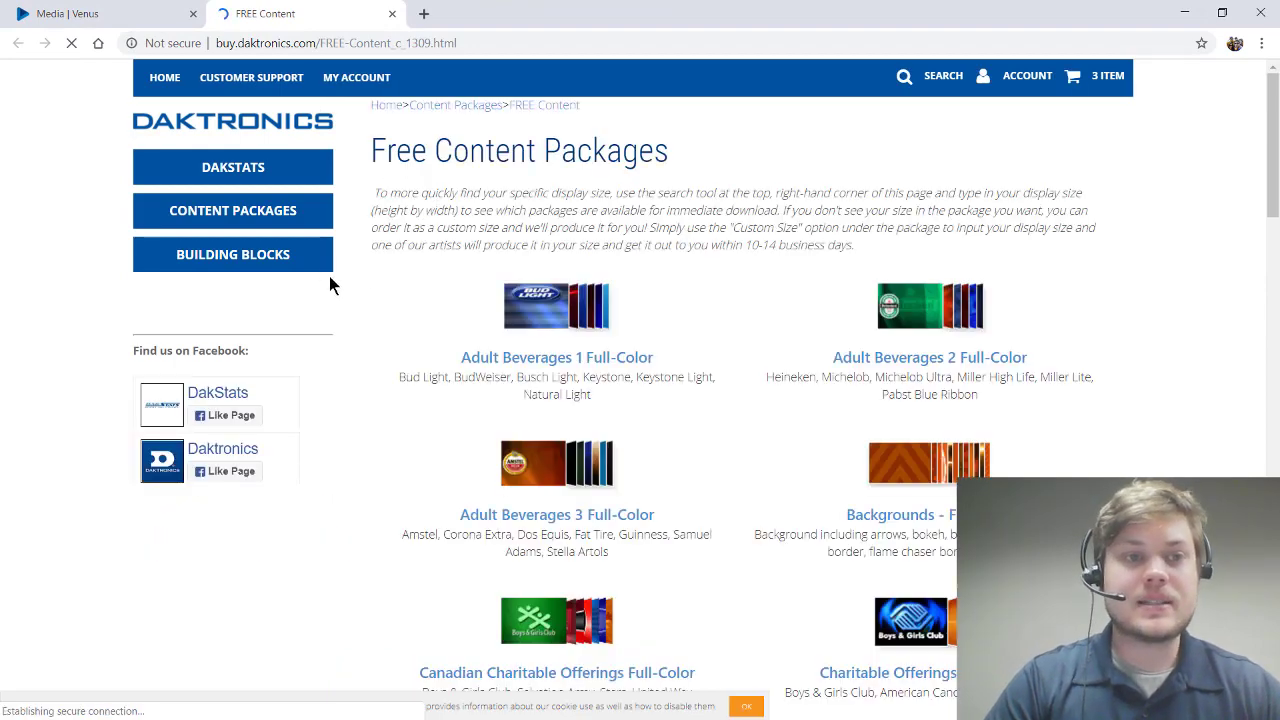
mouse_move(286, 262)
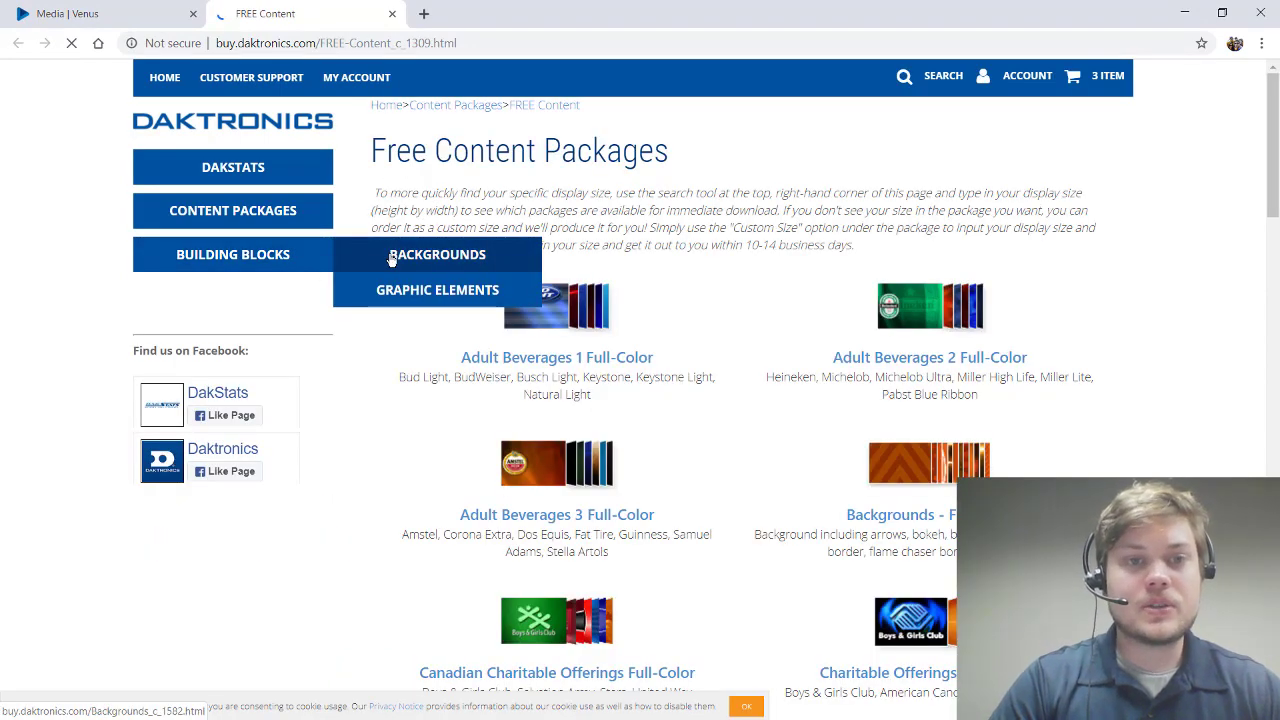
left_click(428, 268)
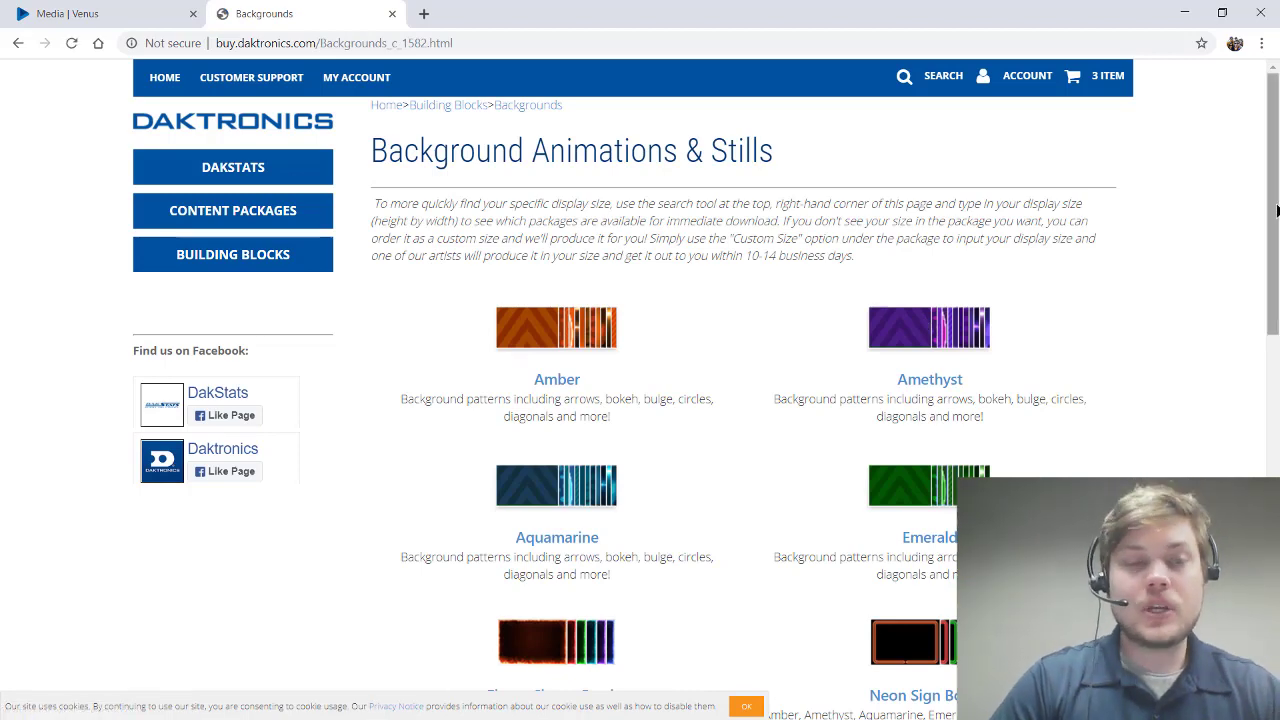
left_click_drag(1277, 208, 1276, 284)
scroll(1276, 284, "up", 2)
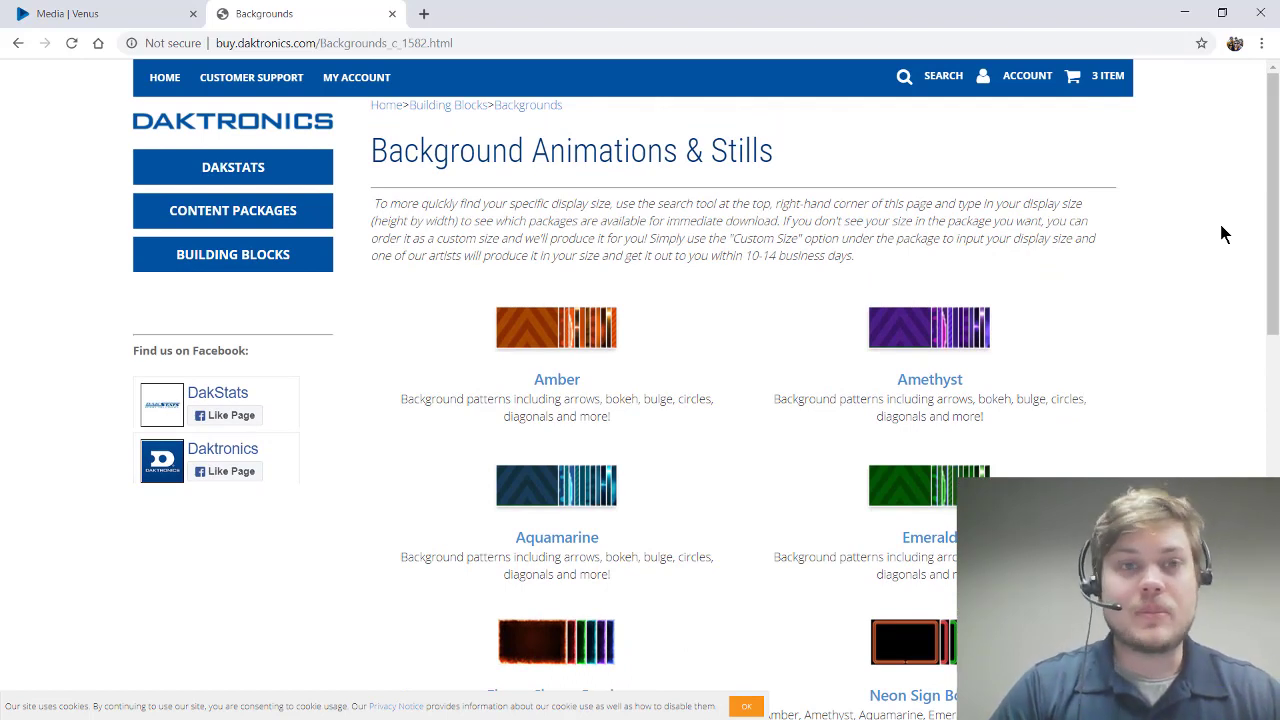
- Return to the Media Library and start a new web presentation from Amethyst Sweep.jpg
left_click(62, 13)
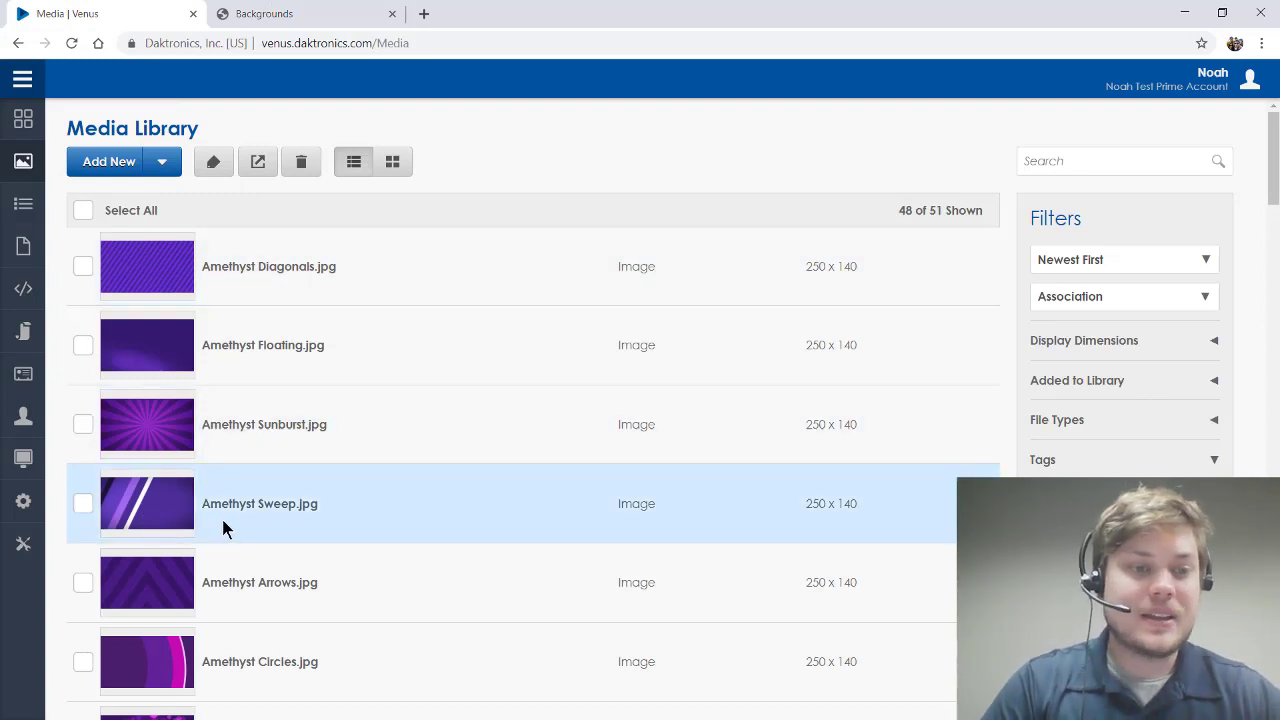
left_click(157, 516)
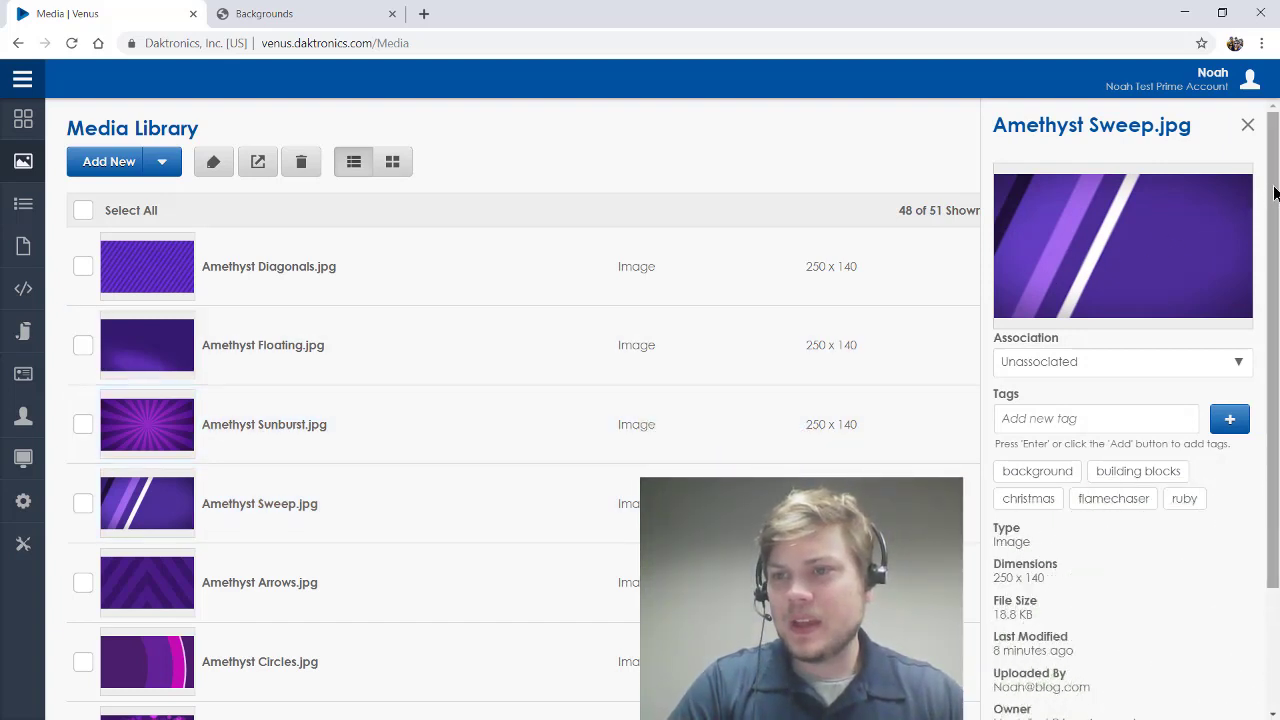
left_click_drag(1275, 190, 1275, 312)
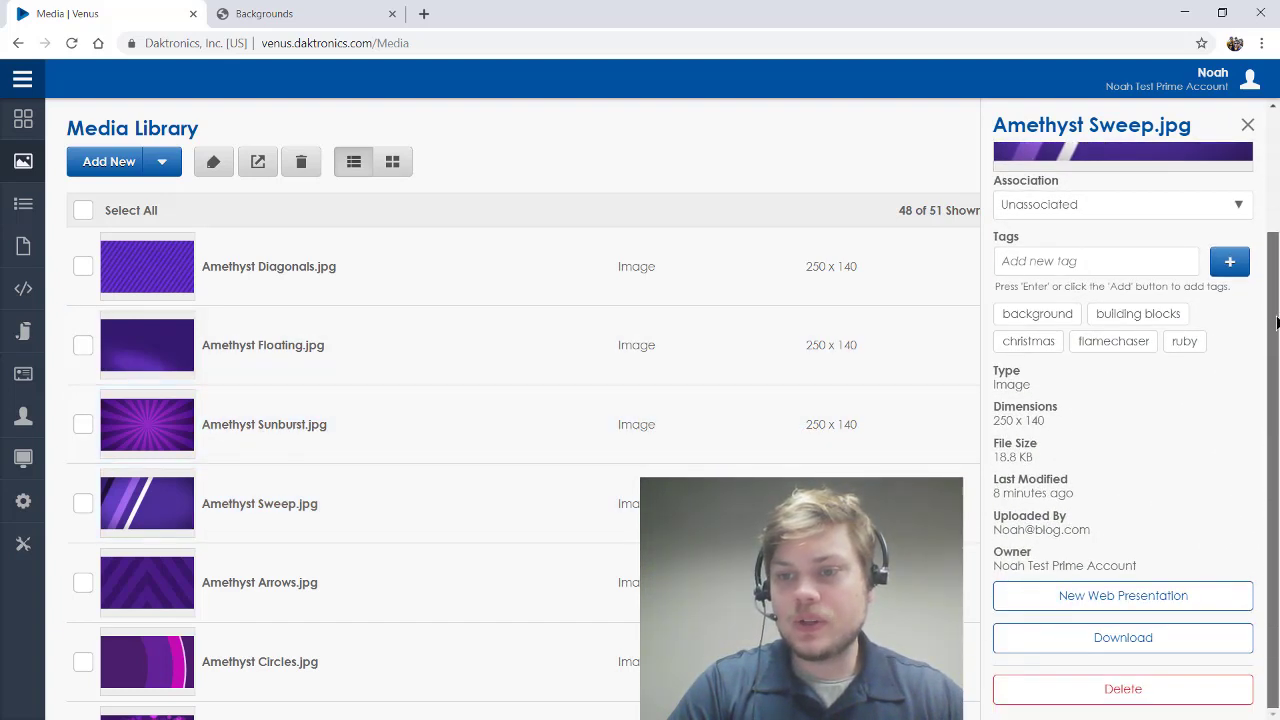
left_click(1146, 596)
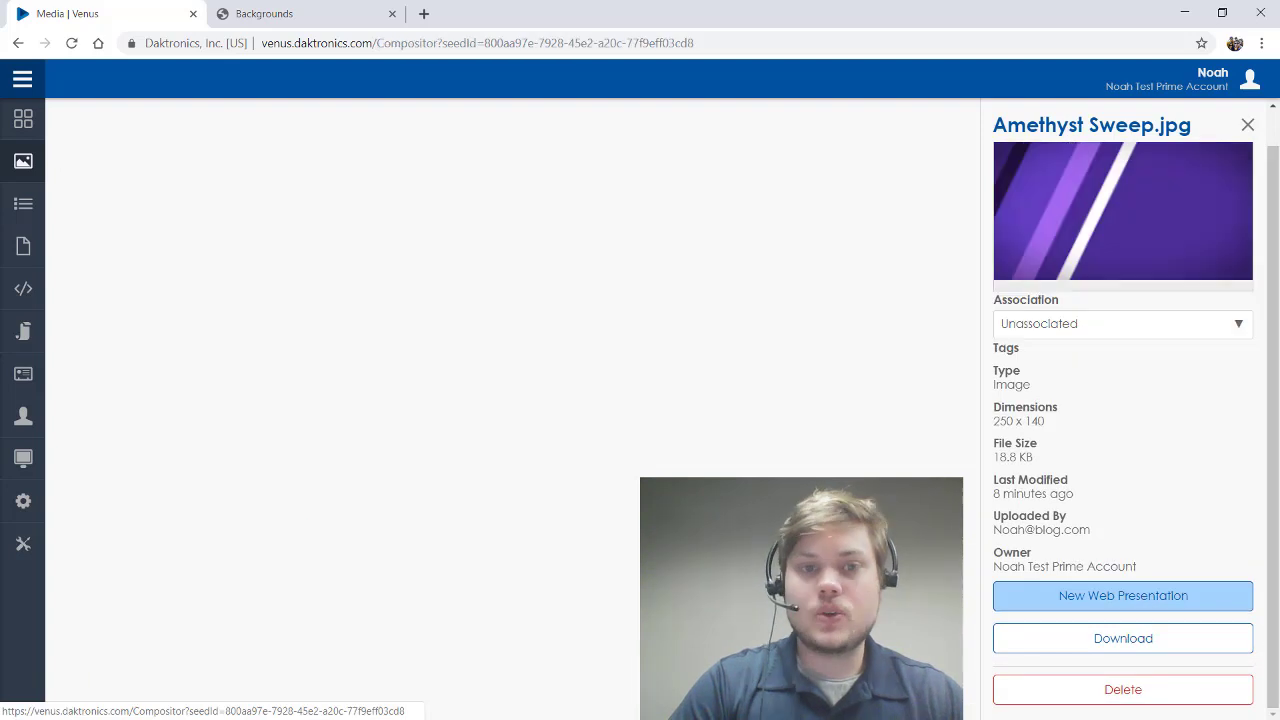
- Name the new presentation FOOTBALL, set its size to 250 x 140 and continue to the editor
left_click(689, 252)
type("F")
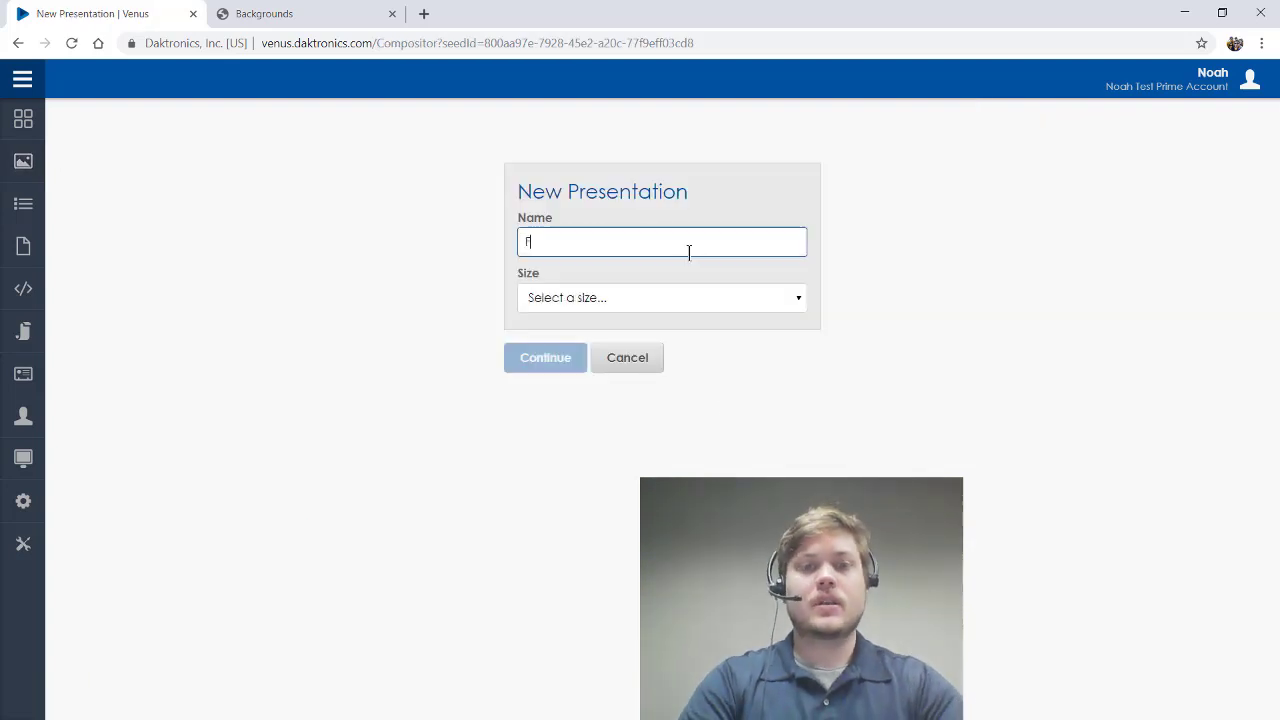
type("OOTBALL")
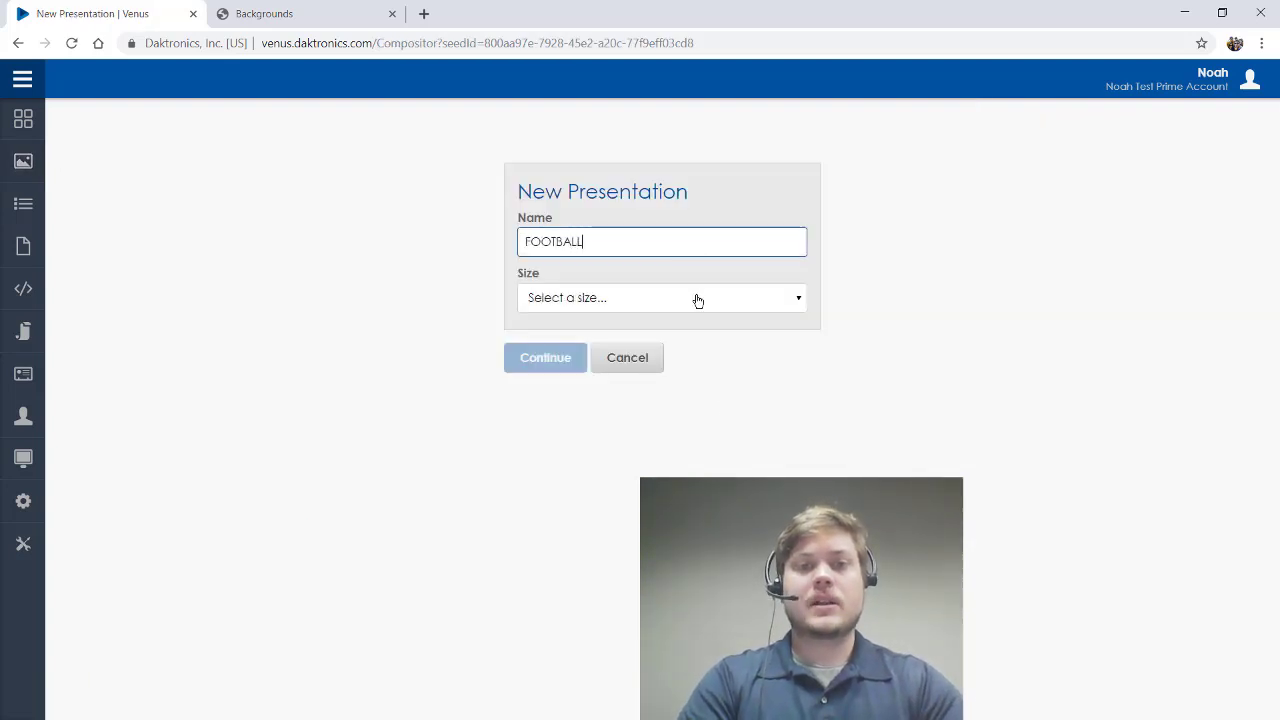
left_click(697, 299)
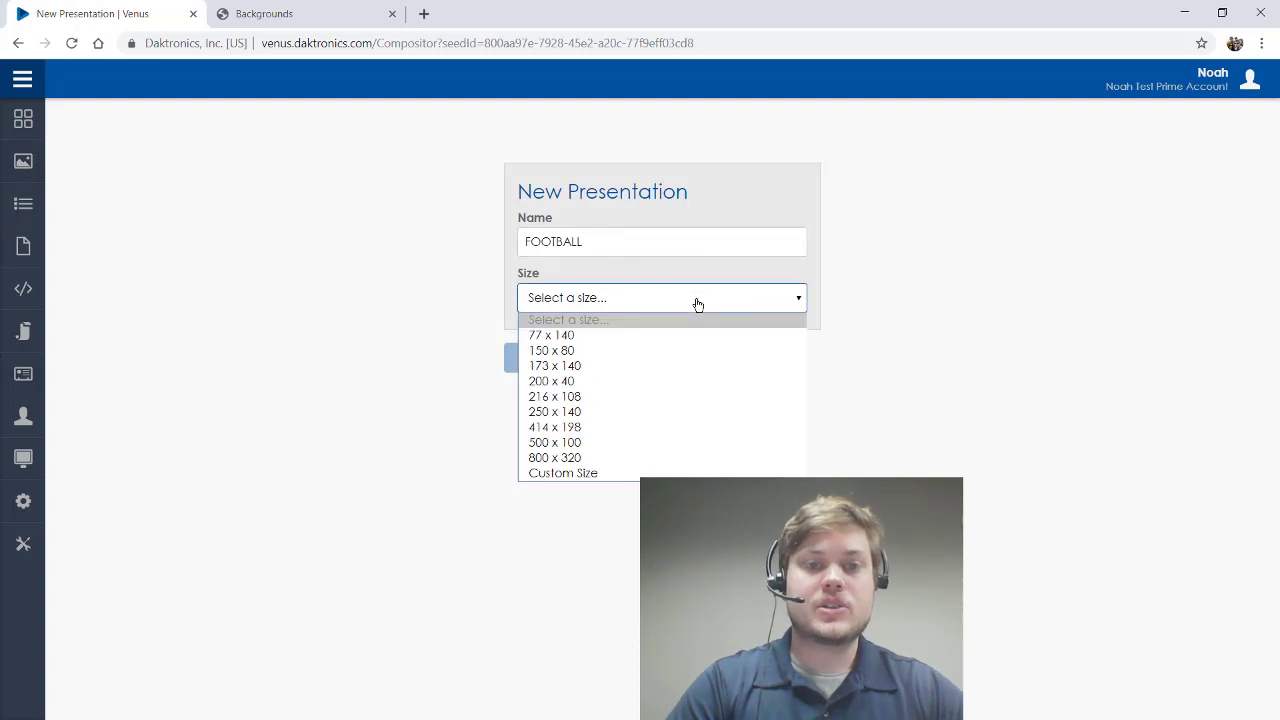
left_click(653, 410)
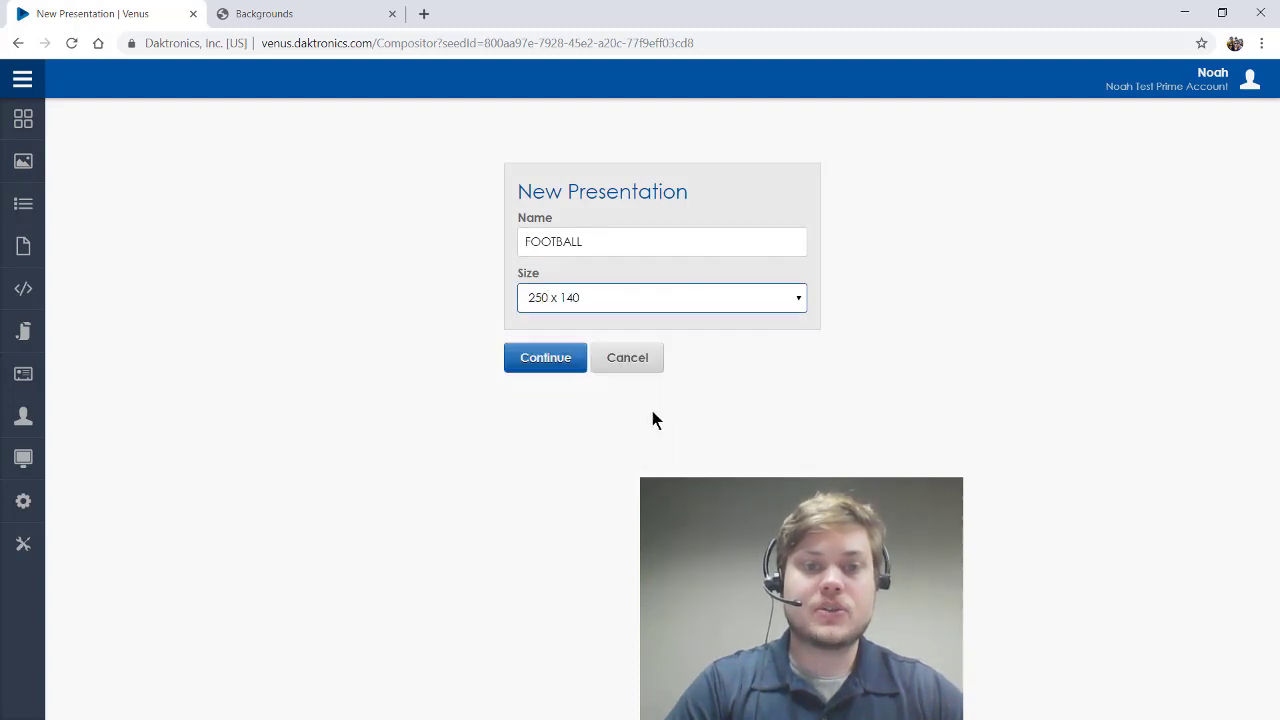
left_click(546, 360)
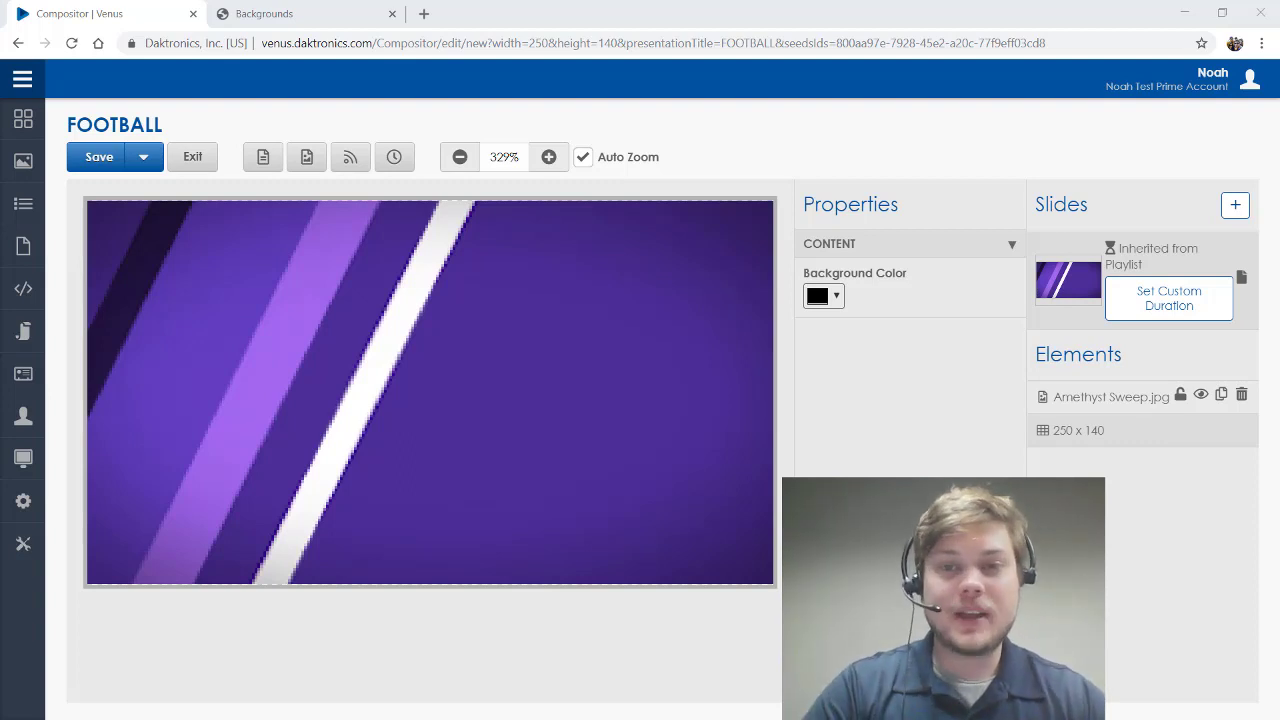
- Add a text box over the background with the text "FOOTBALL SEASON IS HERE!"
left_click(266, 164)
triple_click(804, 316)
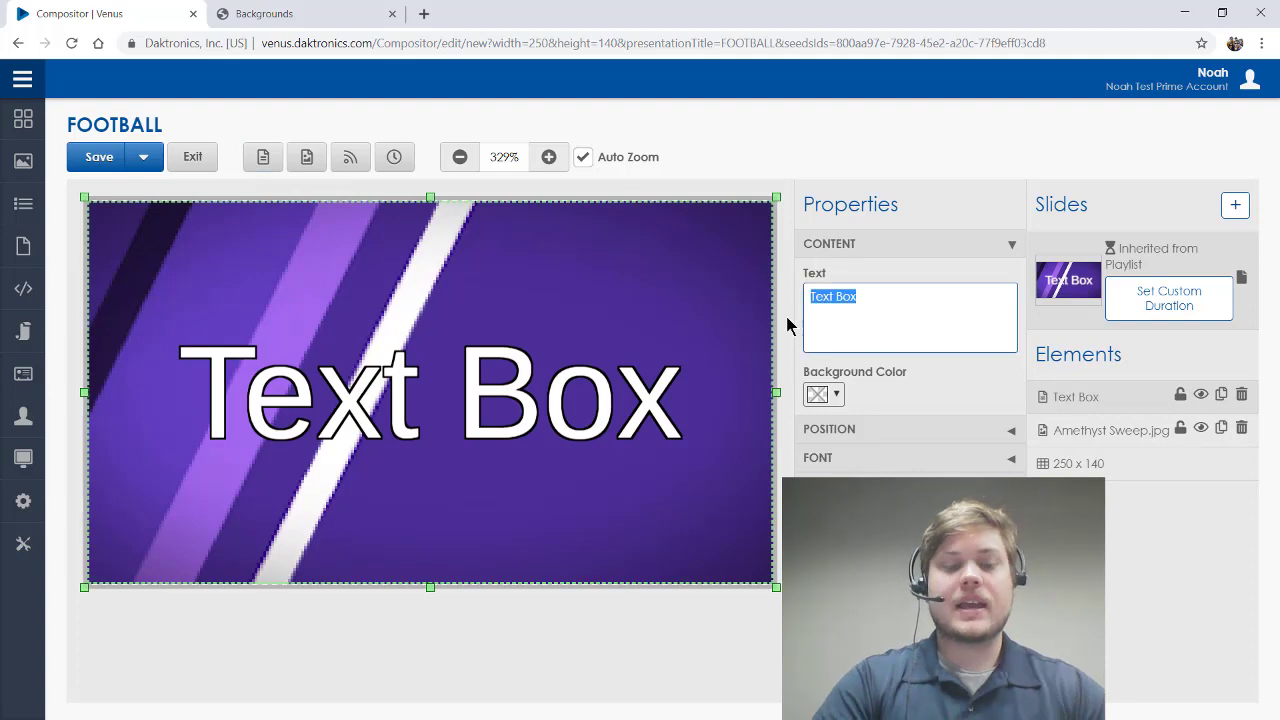
type("FOOT")
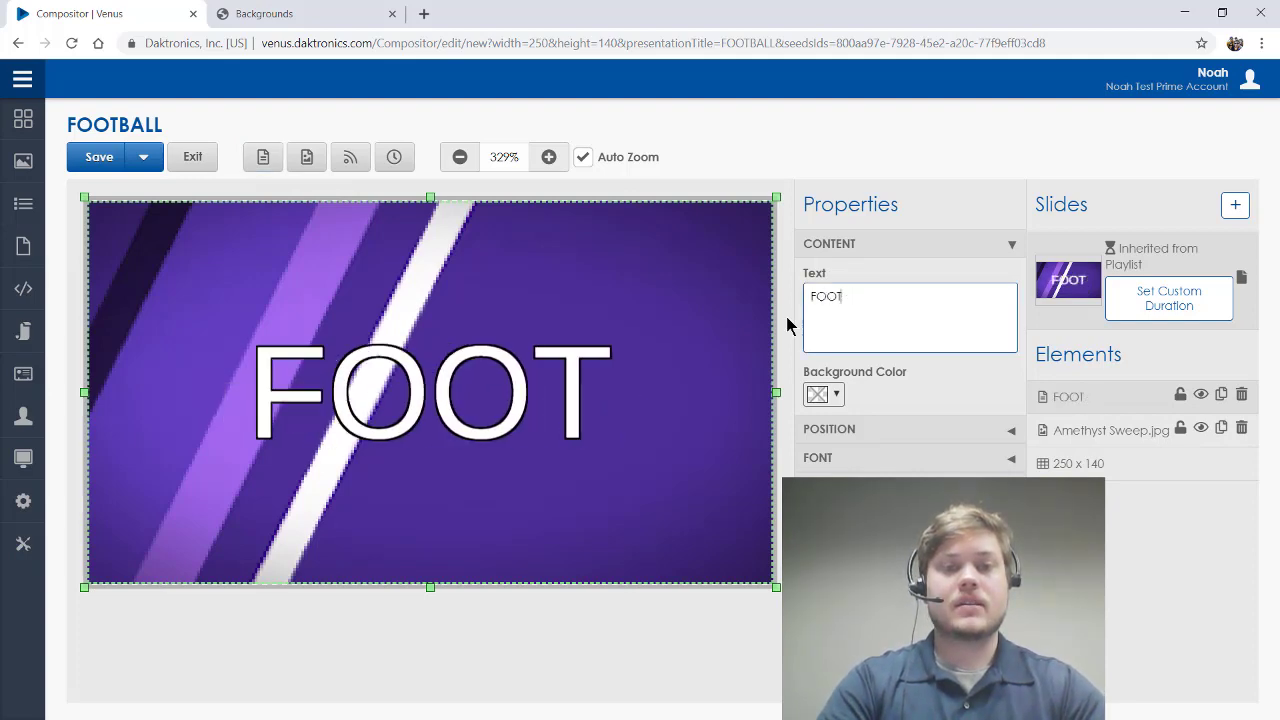
type("BALL SEASON ")
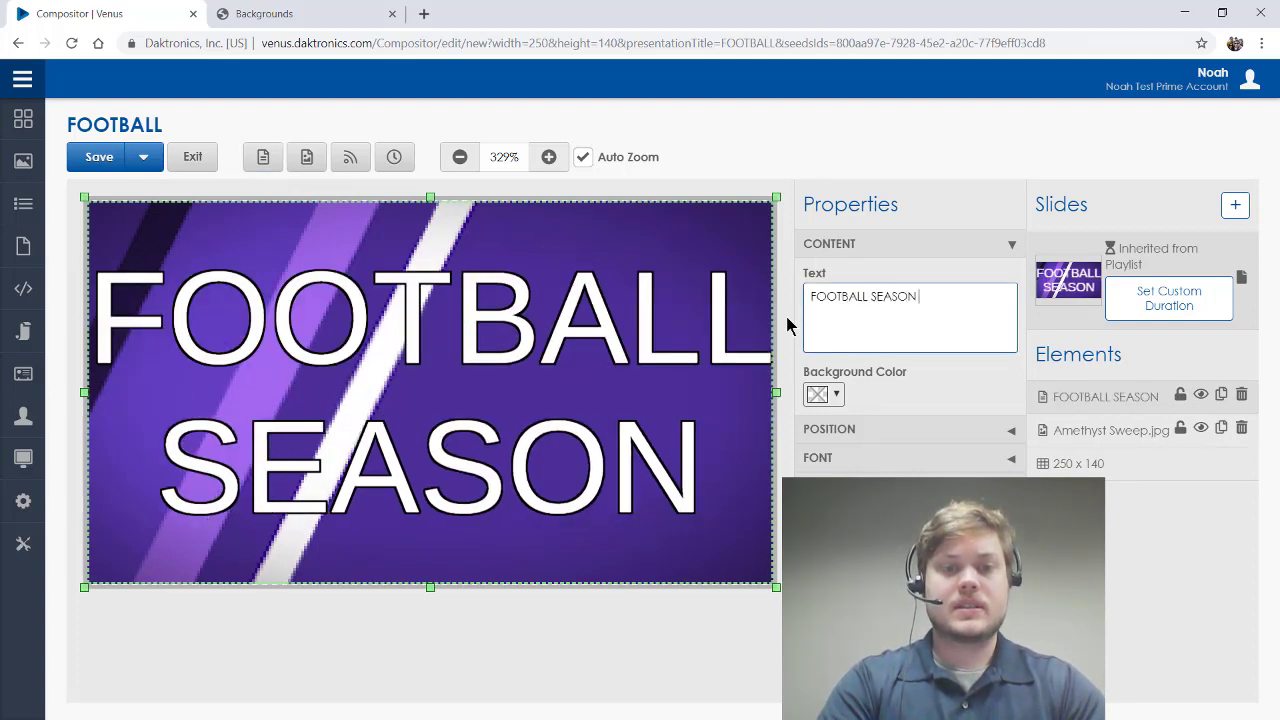
type("IS HERE!")
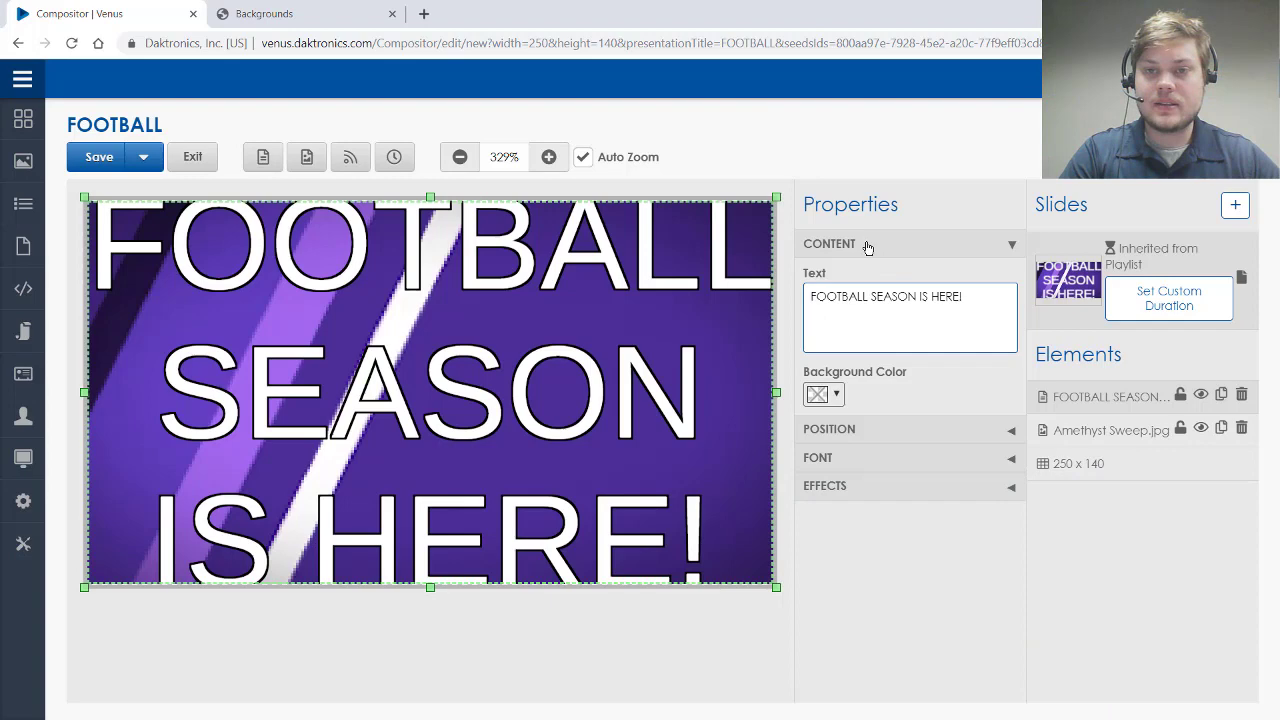
- Change the headline text's font family to Days One
left_click(872, 246)
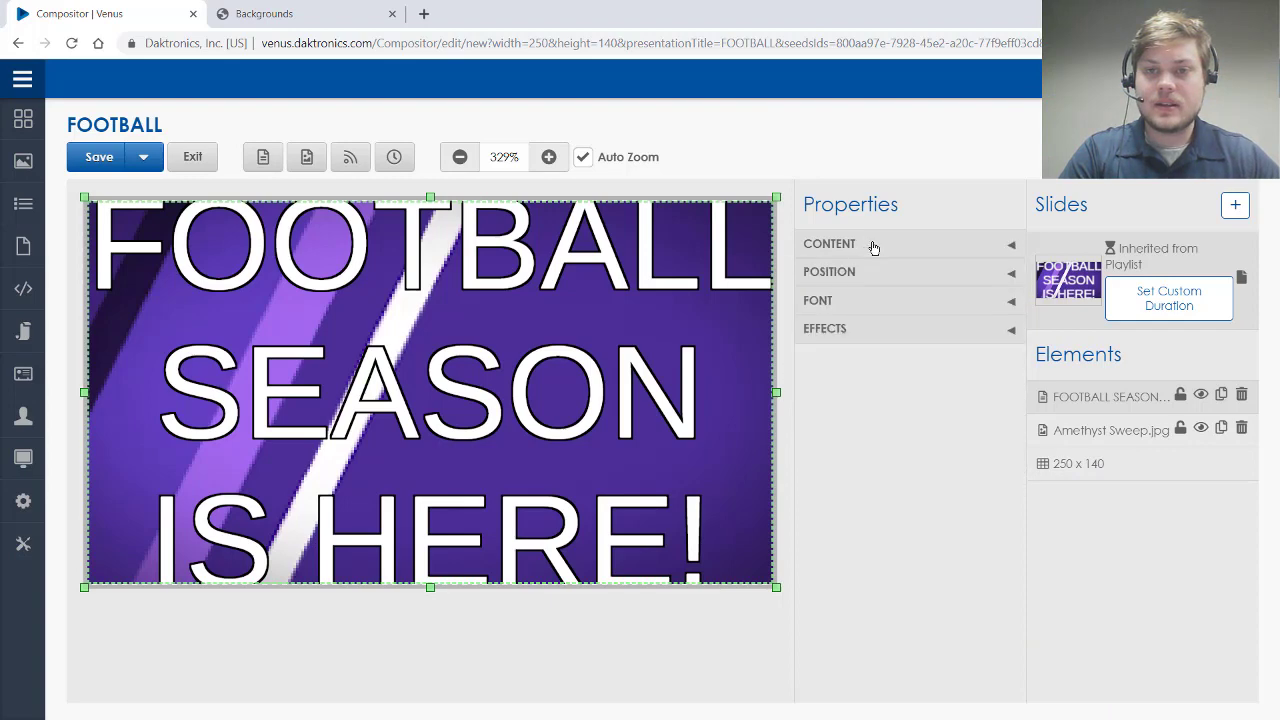
left_click(847, 305)
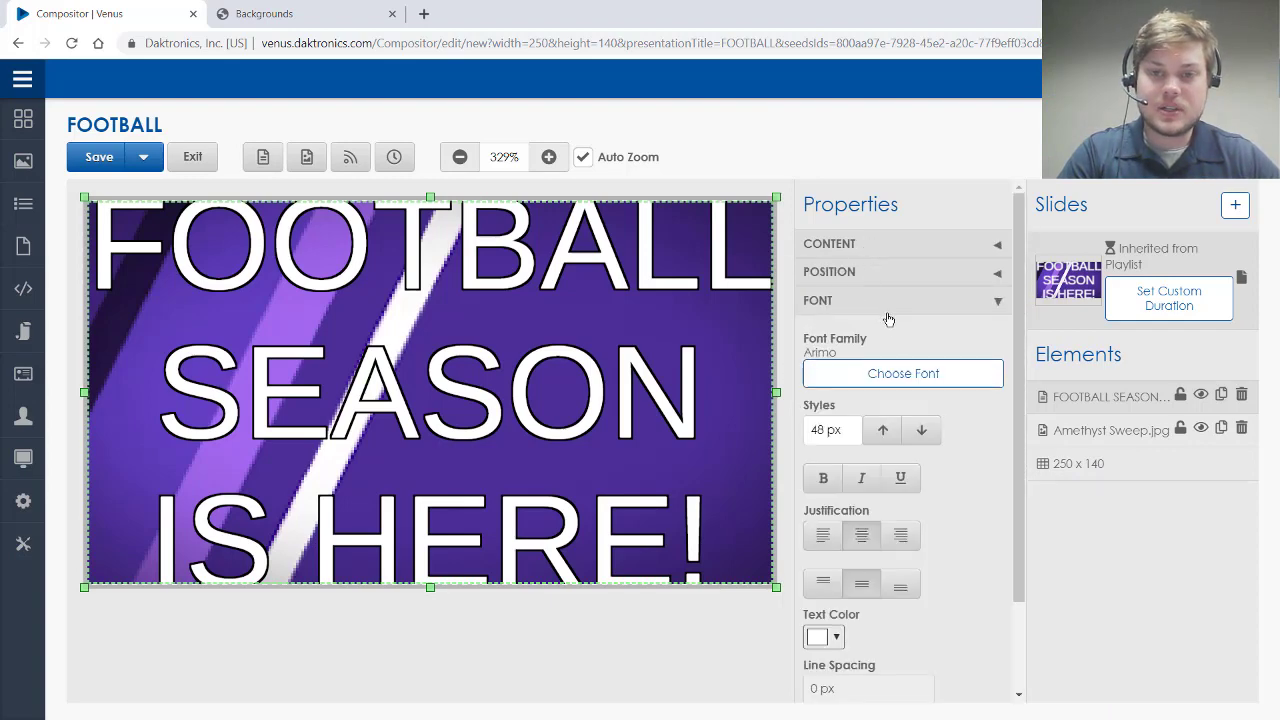
left_click(904, 375)
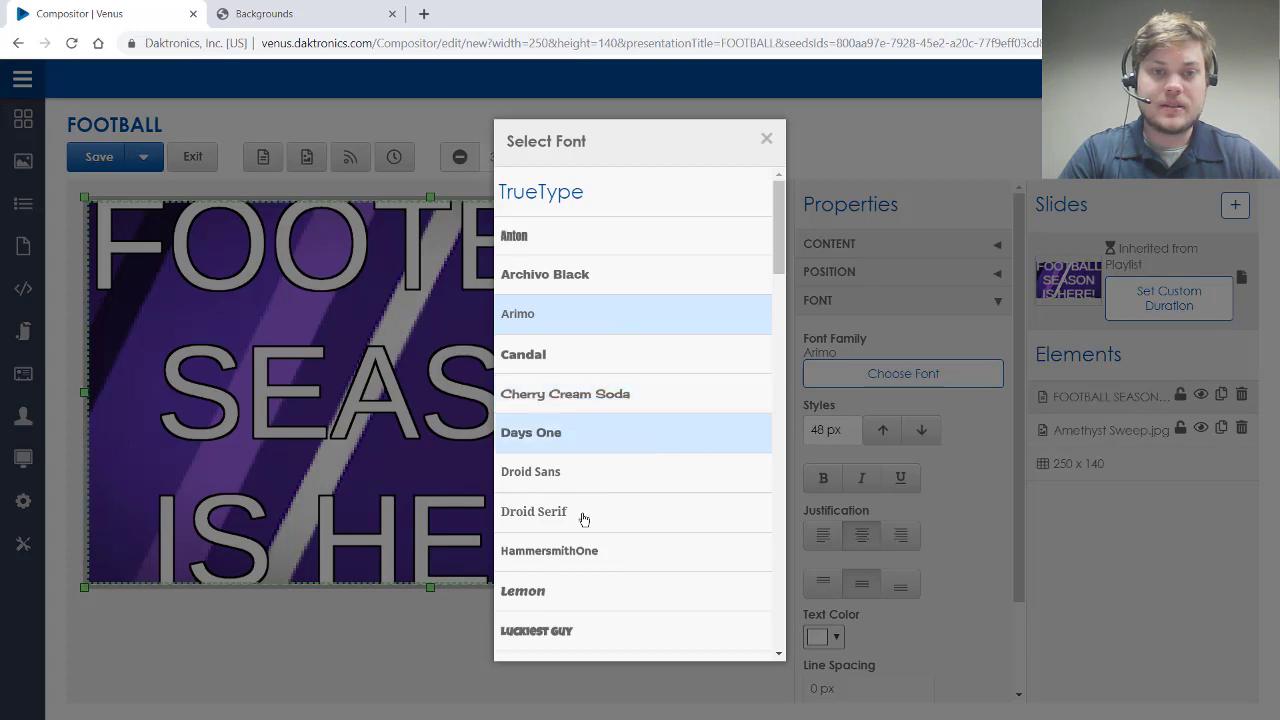
left_click(549, 448)
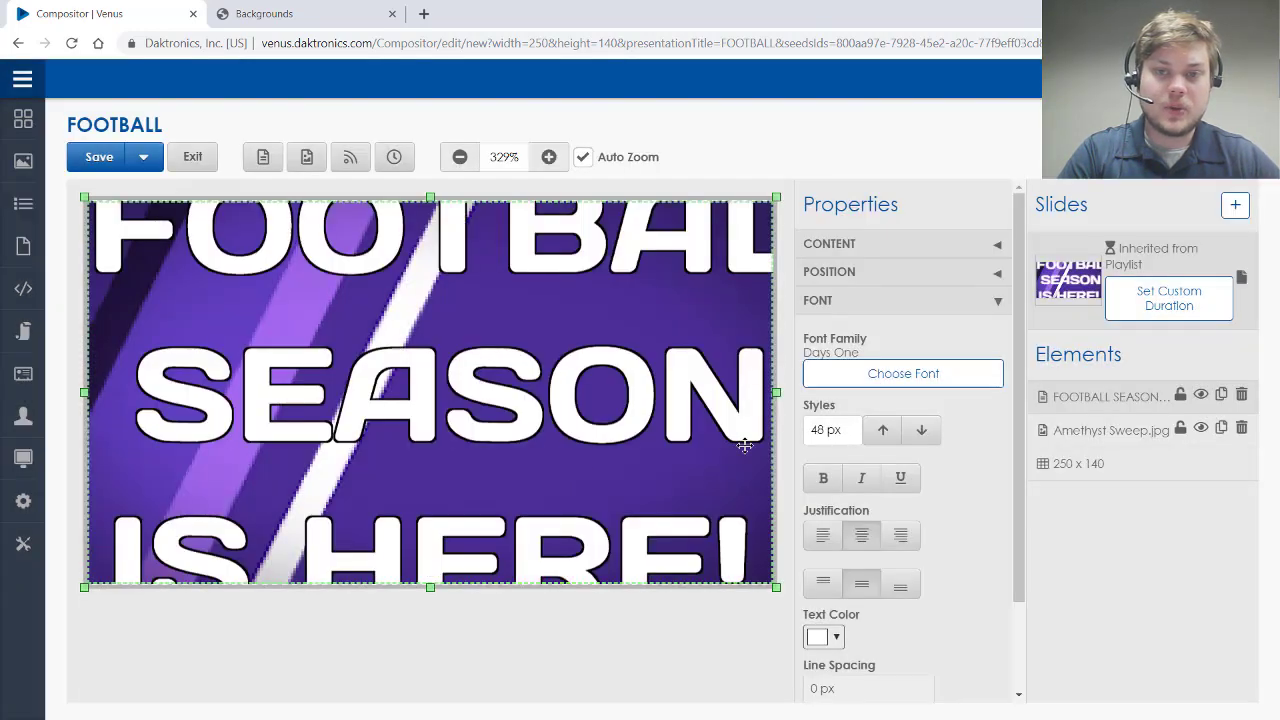
- Set the headline text's font size to 33 px
left_click(921, 430)
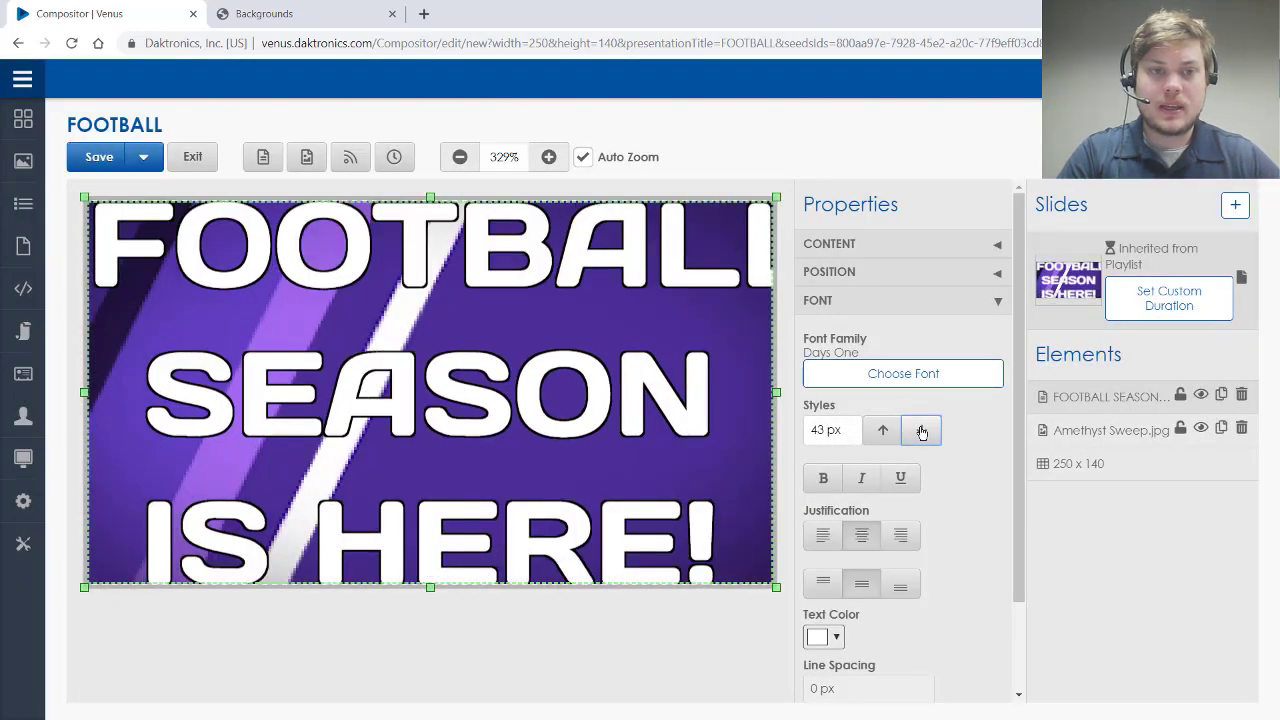
left_click(921, 430)
left_click(921, 430)
left_click(921, 430)
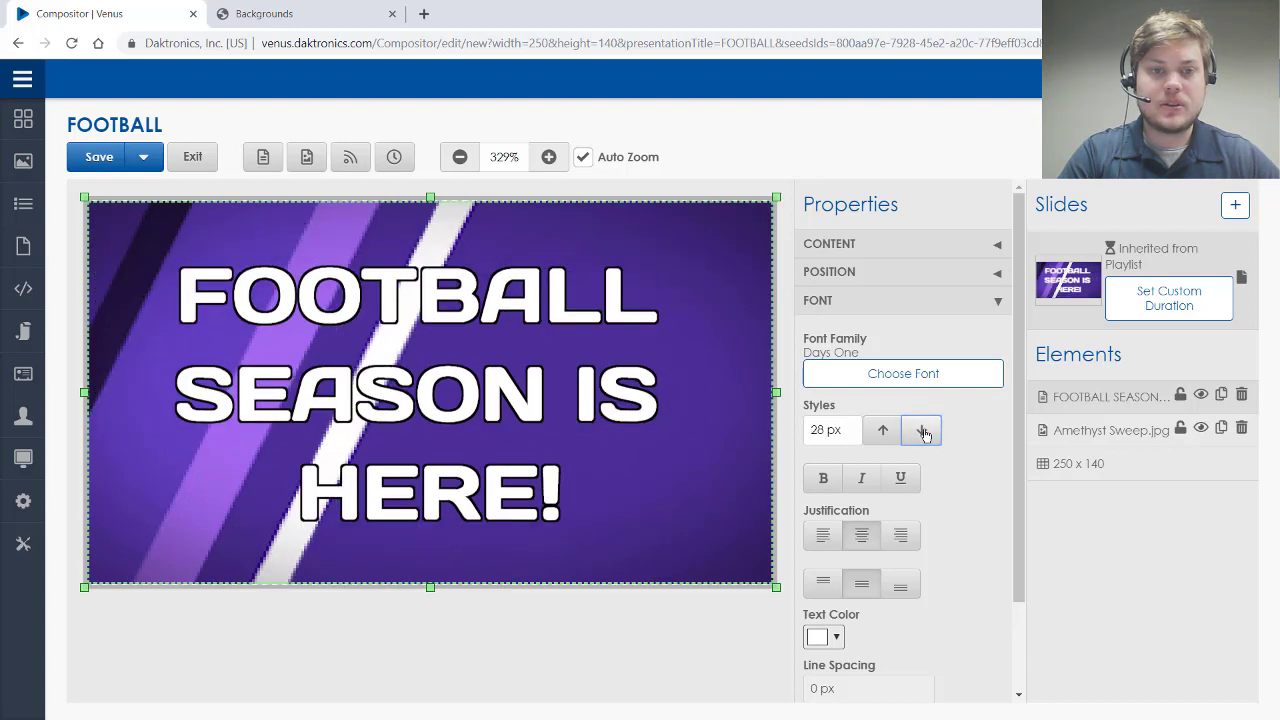
left_click(884, 430)
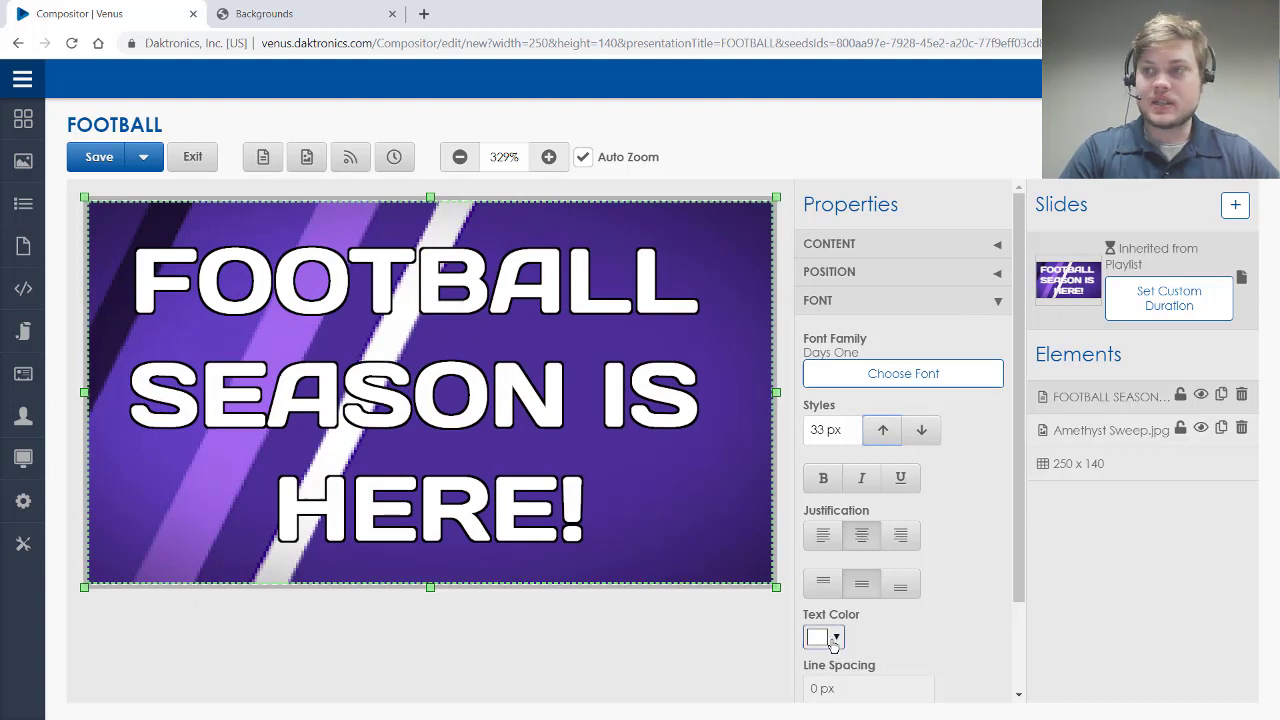
- Set the headline text's outline size to 3 pixels and deselect the text box
left_click(900, 302)
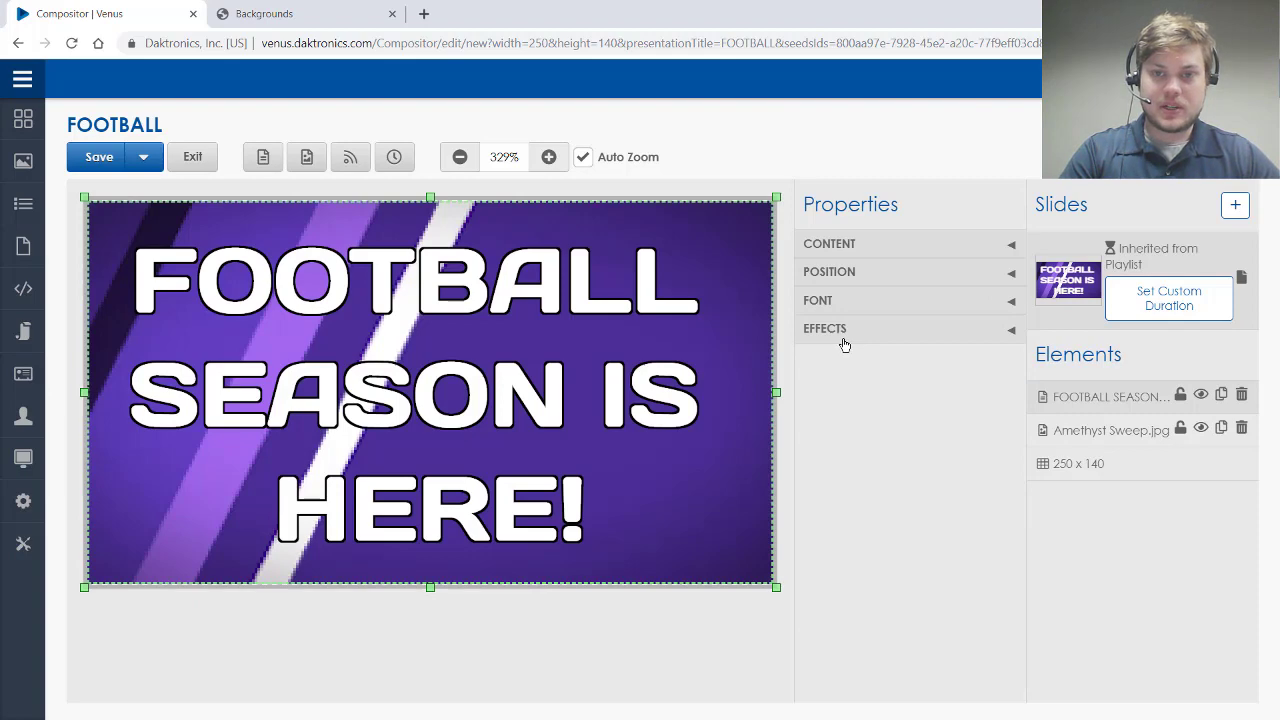
left_click(848, 336)
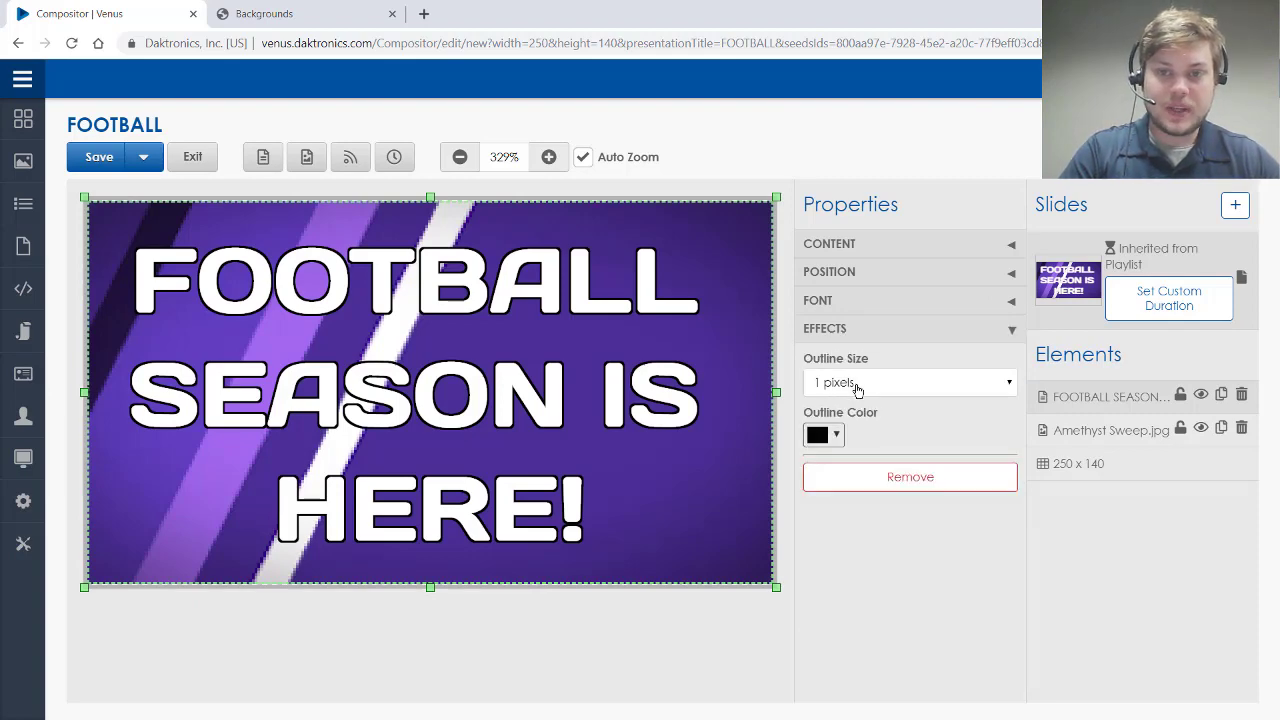
left_click(852, 385)
left_click(836, 434)
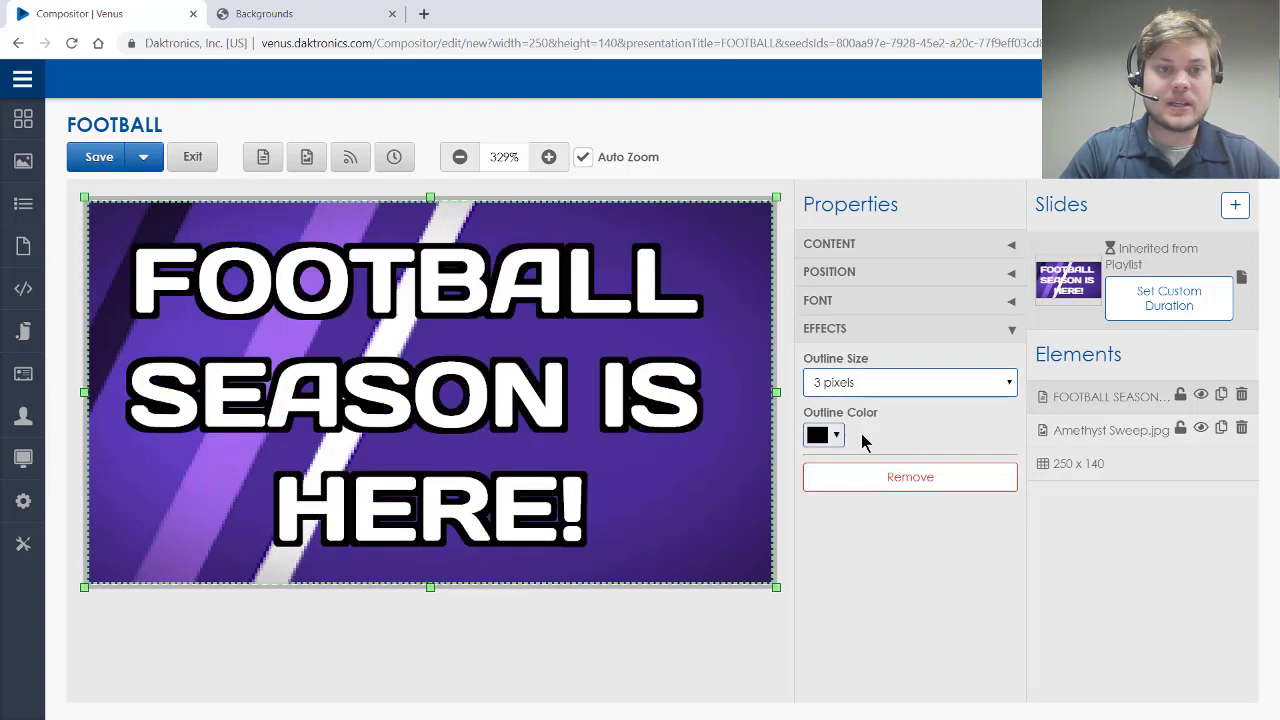
left_click(1058, 465)
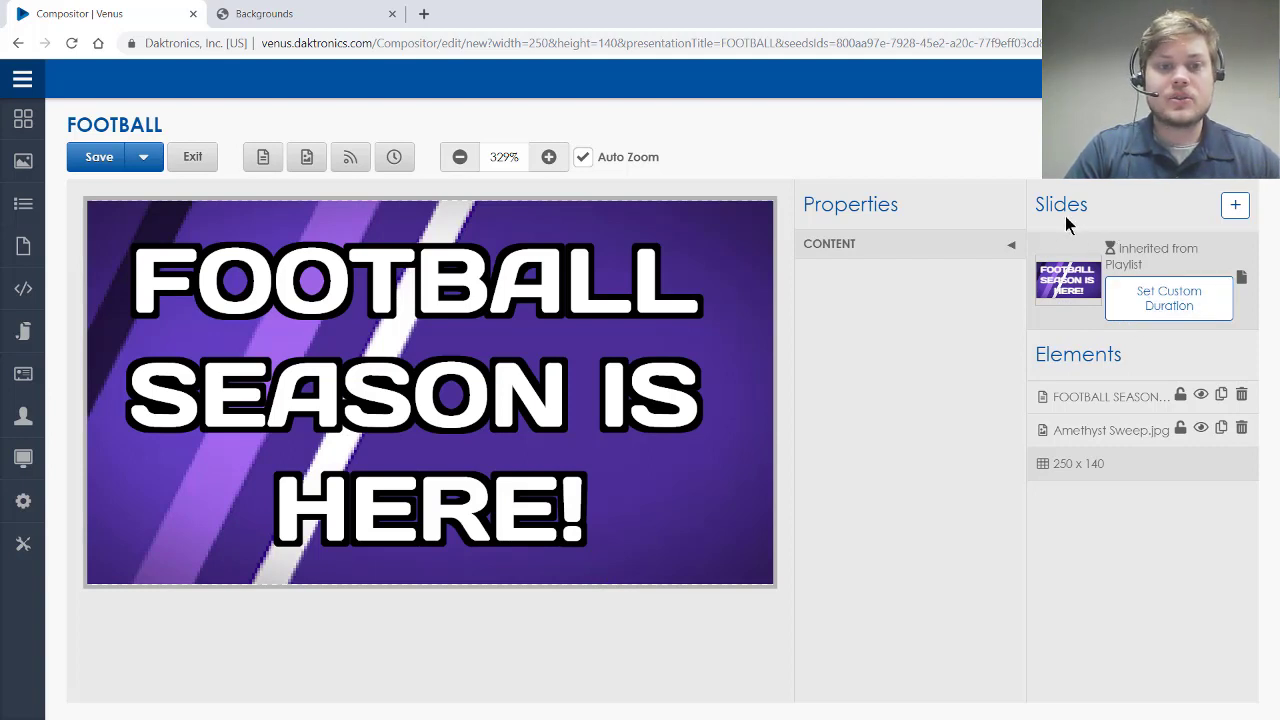
- Duplicate the slide and replace the text on Slide 2 with "SKOL" and "VIKINGS!" on two lines
left_click(1242, 279)
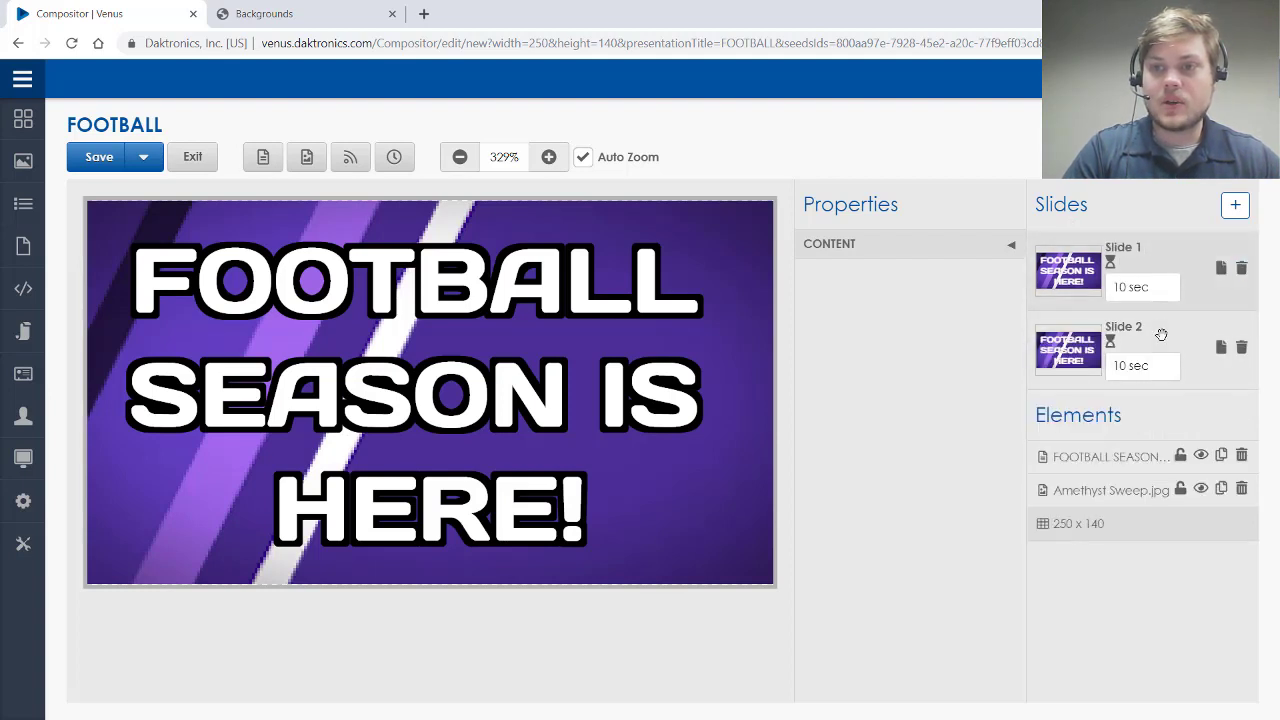
left_click(1160, 332)
left_click(517, 393)
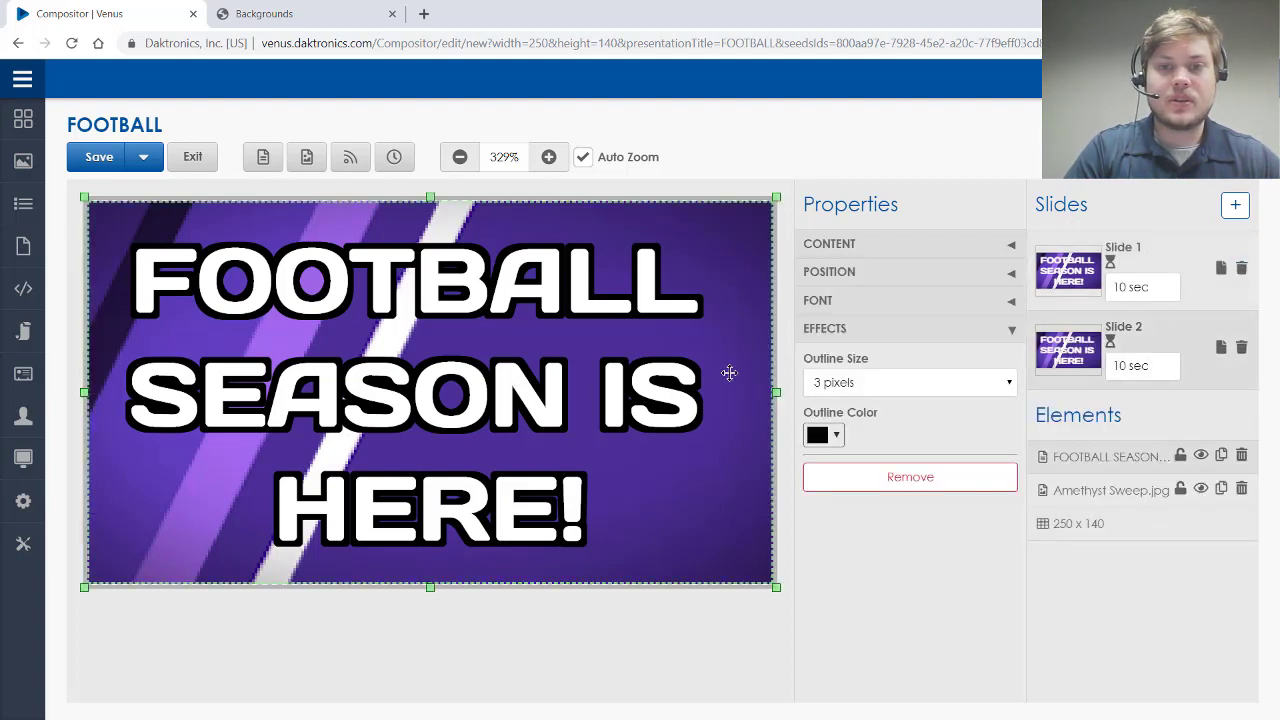
left_click(848, 332)
left_click(850, 246)
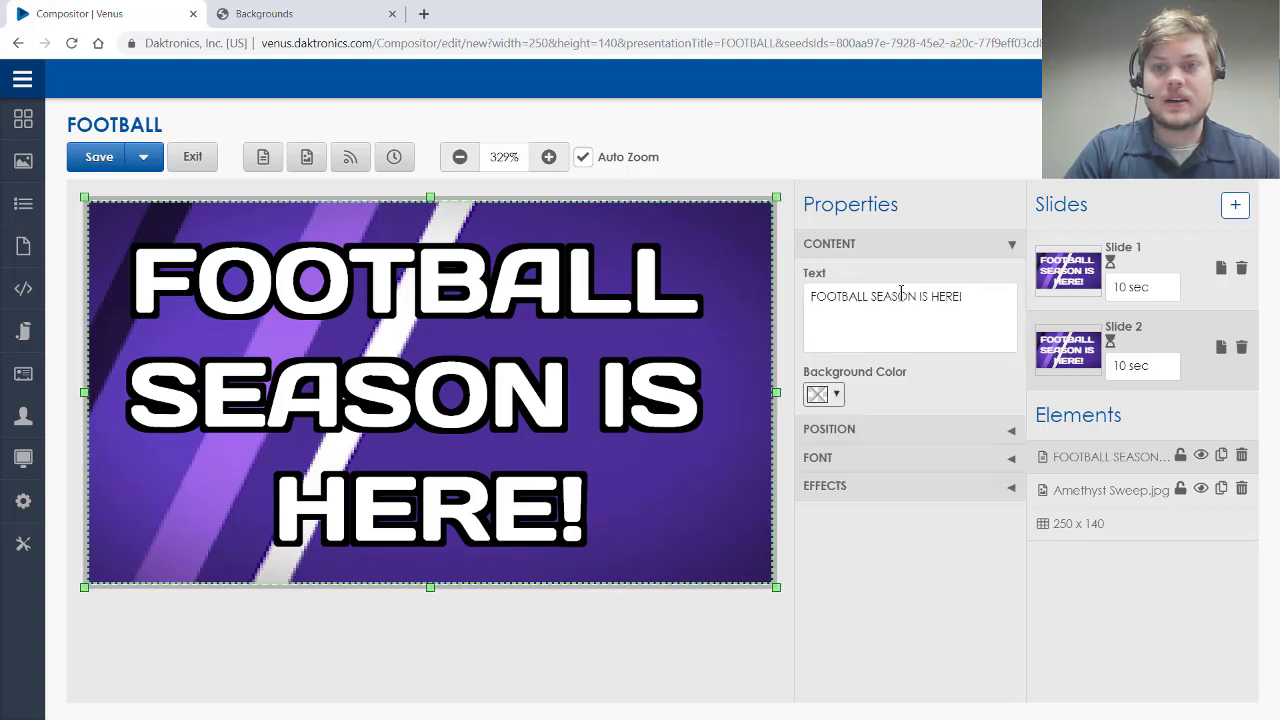
left_click_drag(973, 300, 808, 296)
type("SKI")
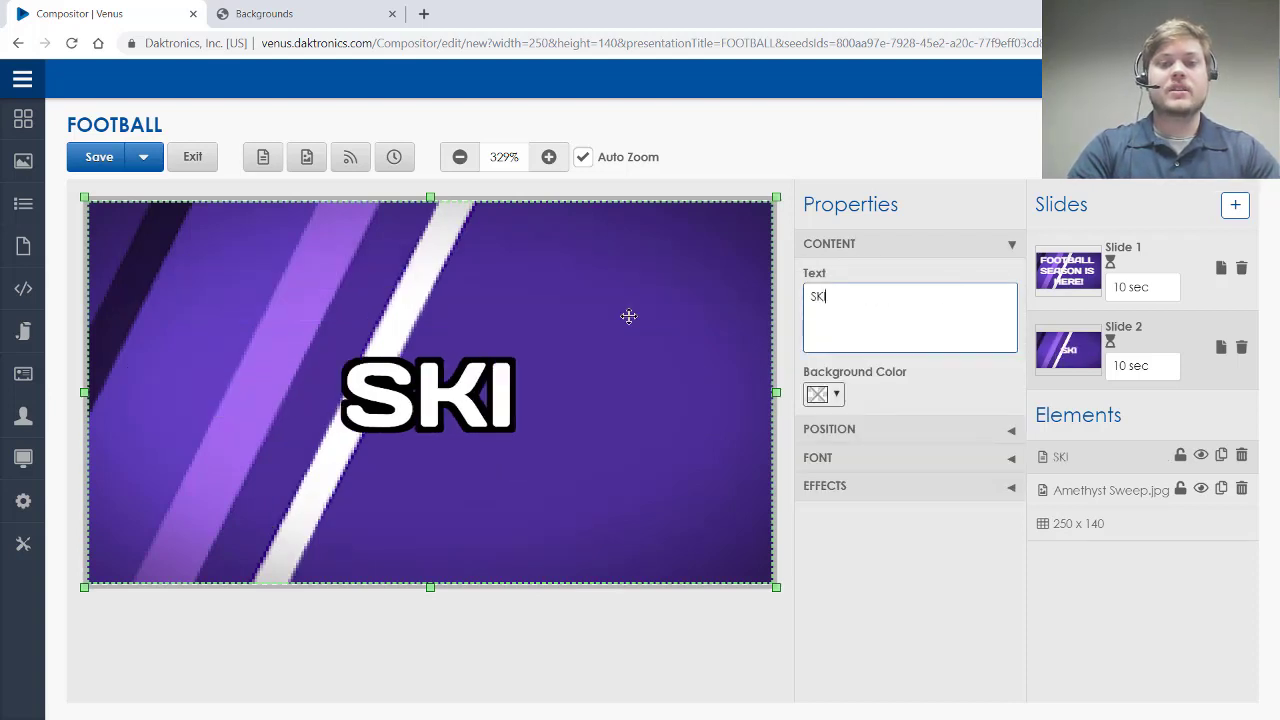
key("BackSpace")
type("OL")
key("Return")
type("V")
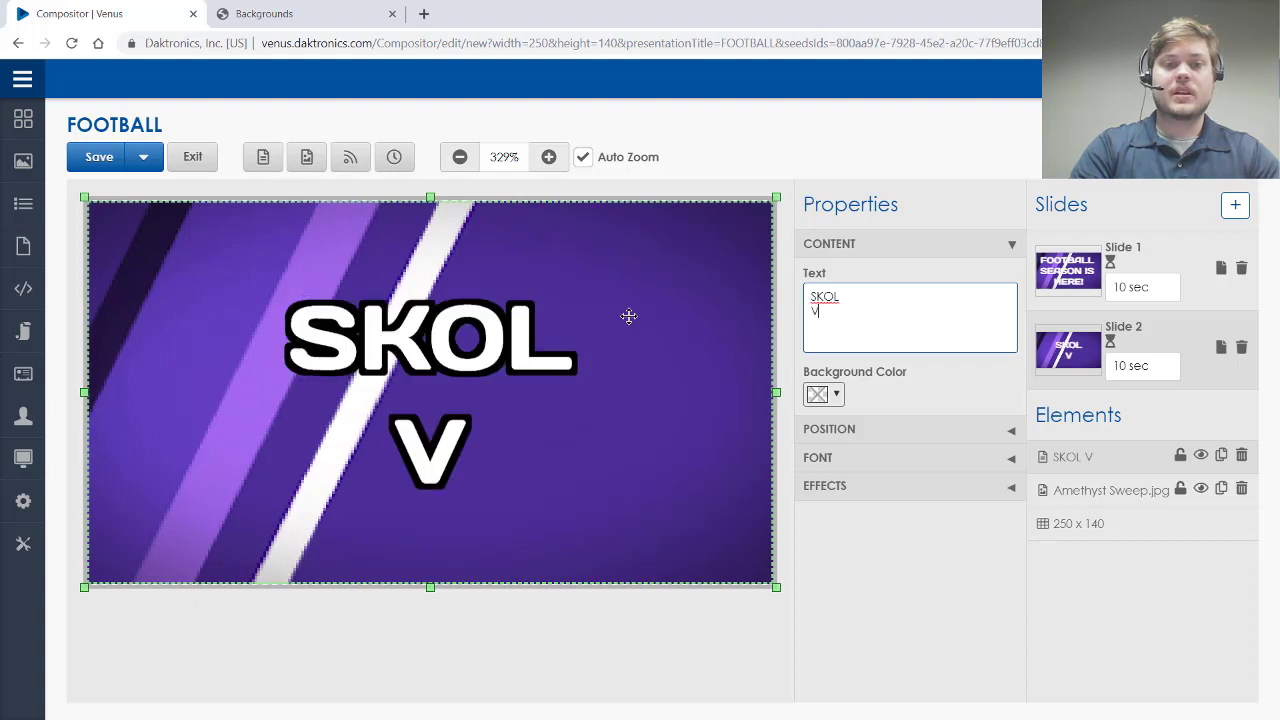
type("IKINGS!")
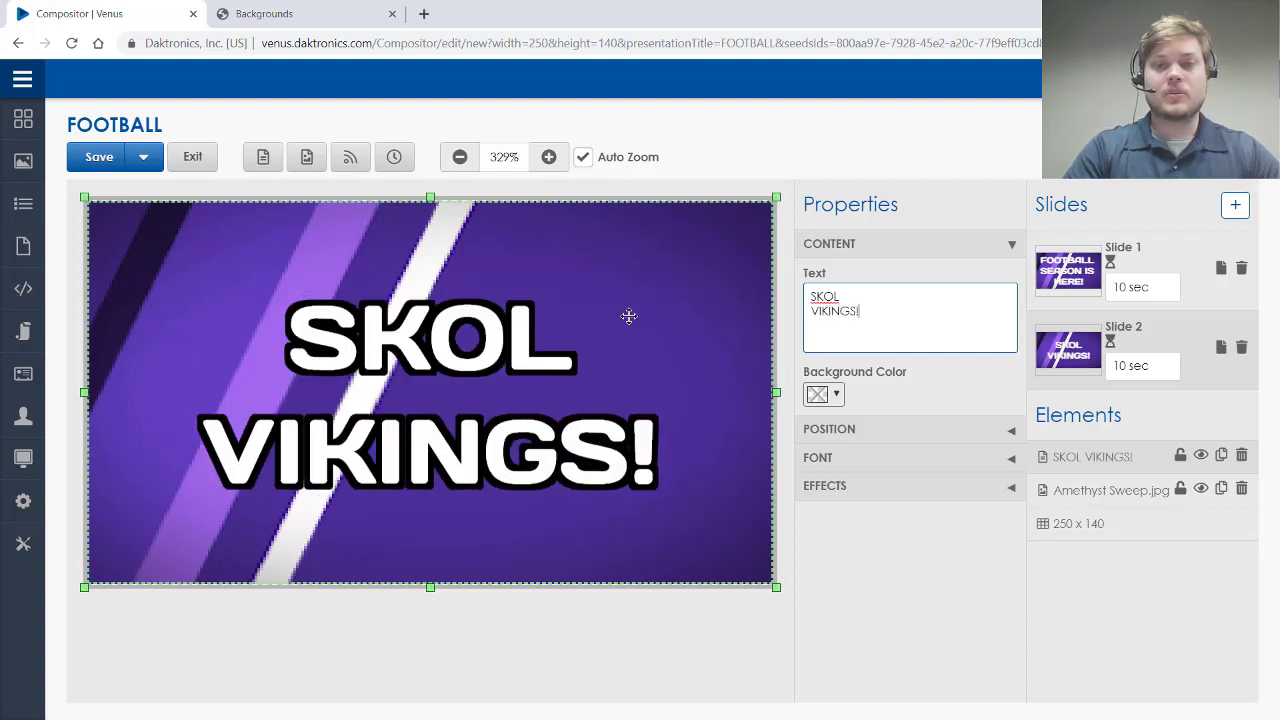
- Change Slide 2's text to "SKOL!" and "VIKINGS" on two lines and set its font size to 43 px
key("BackSpace")
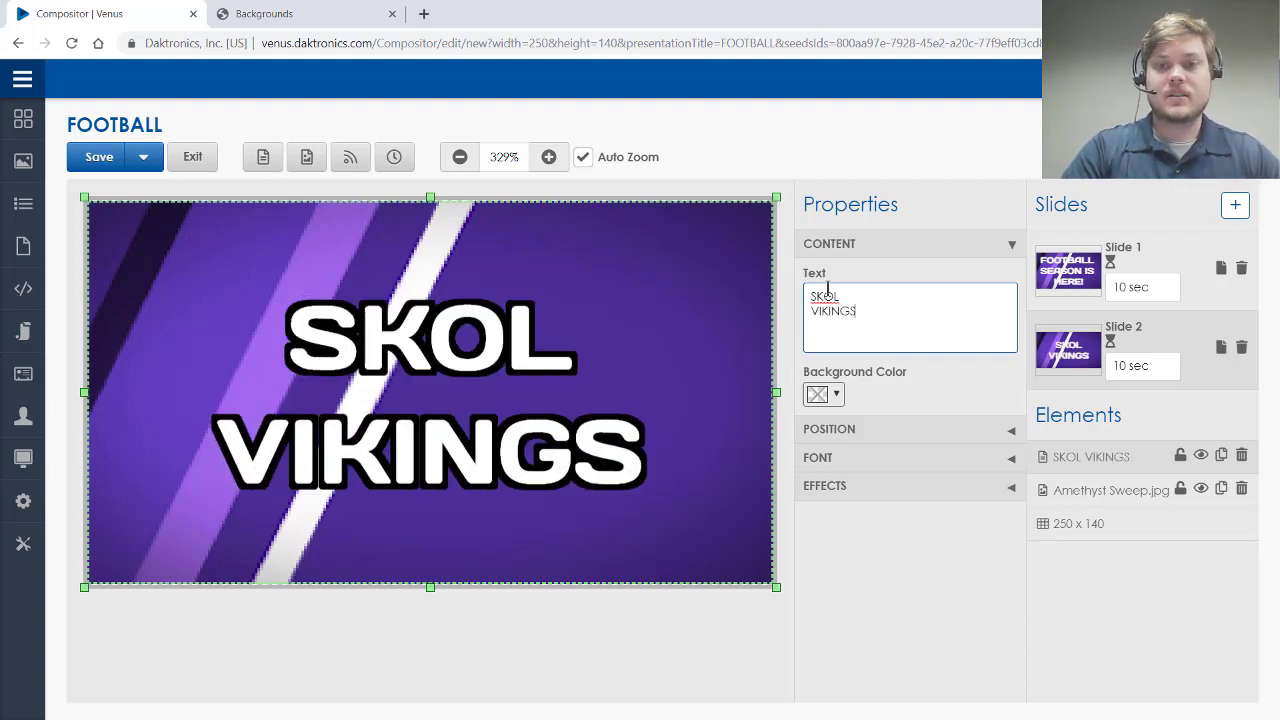
type("!")
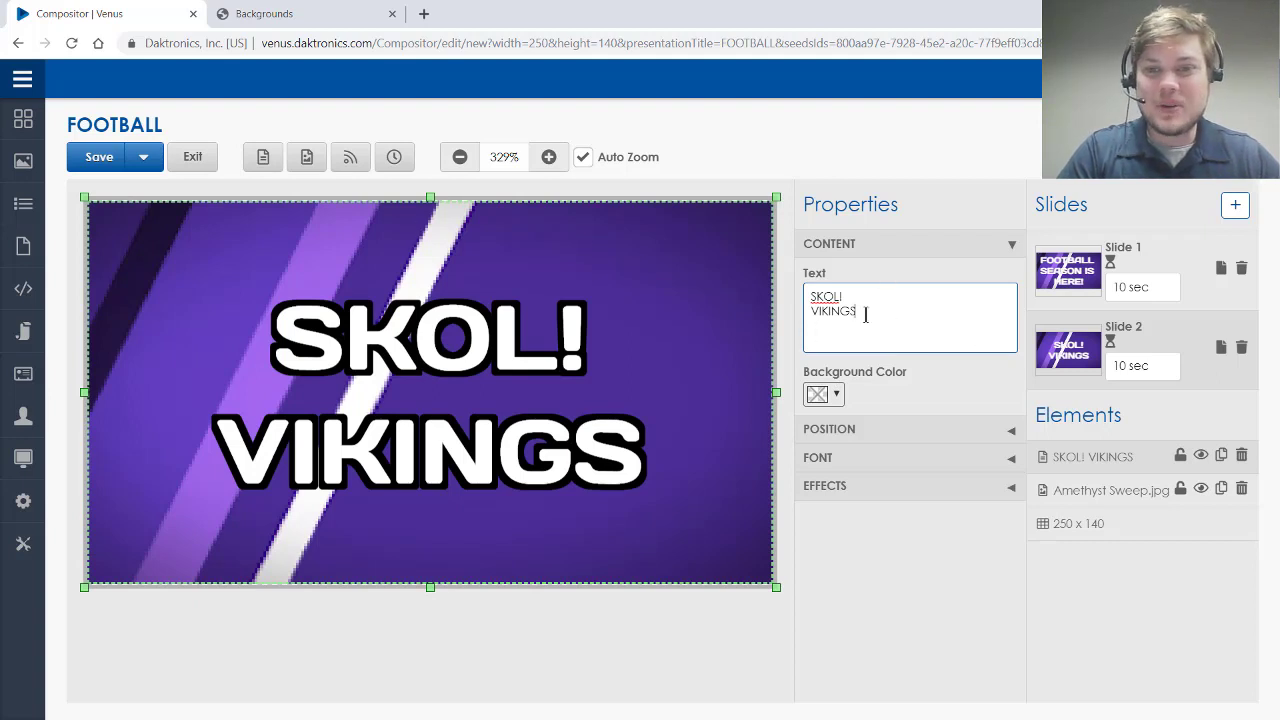
left_click(898, 250)
left_click(858, 301)
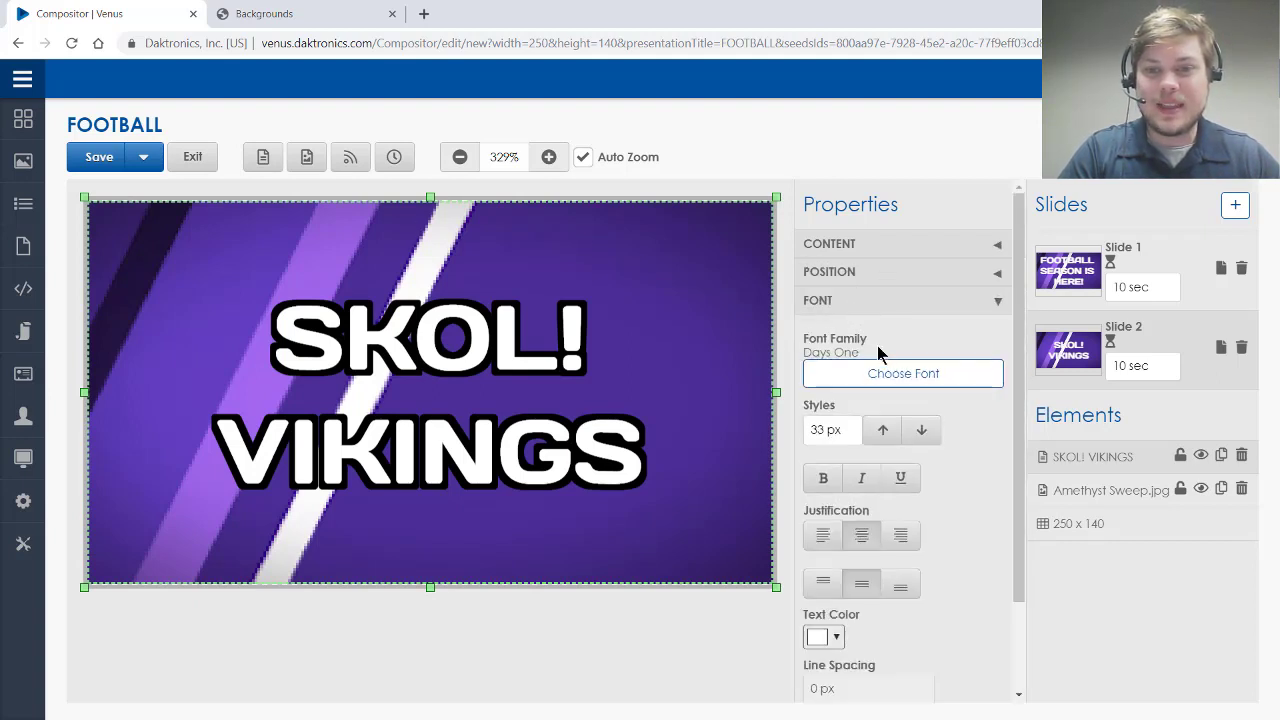
left_click(884, 432)
left_click(884, 432)
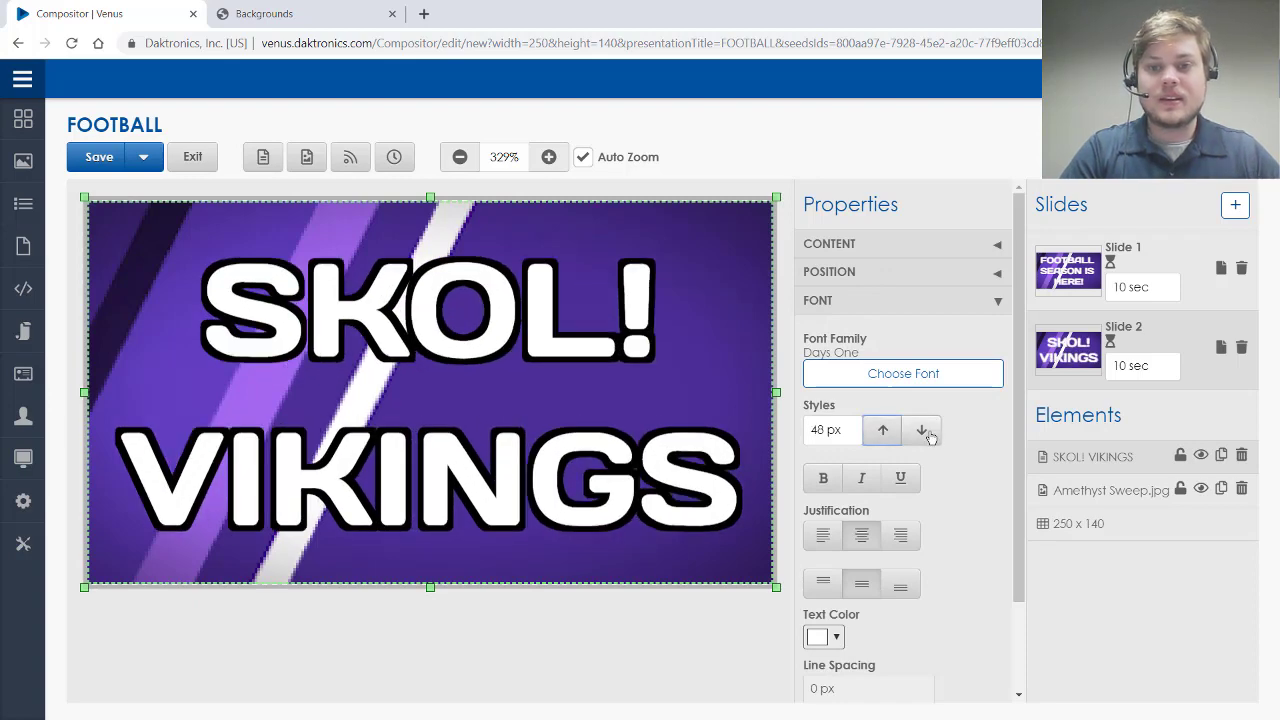
left_click(922, 430)
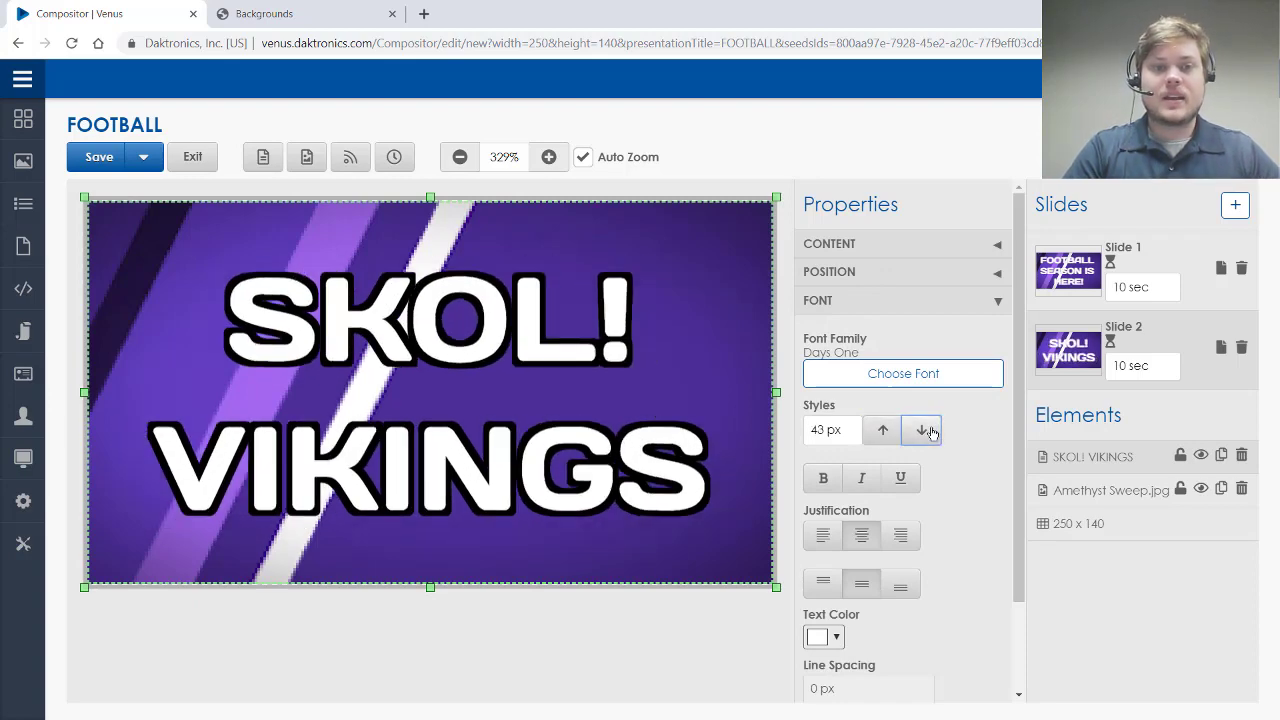
- Return to Slide 1, save the FOOTBALL presentation and exit to the Media Library
left_click(1150, 251)
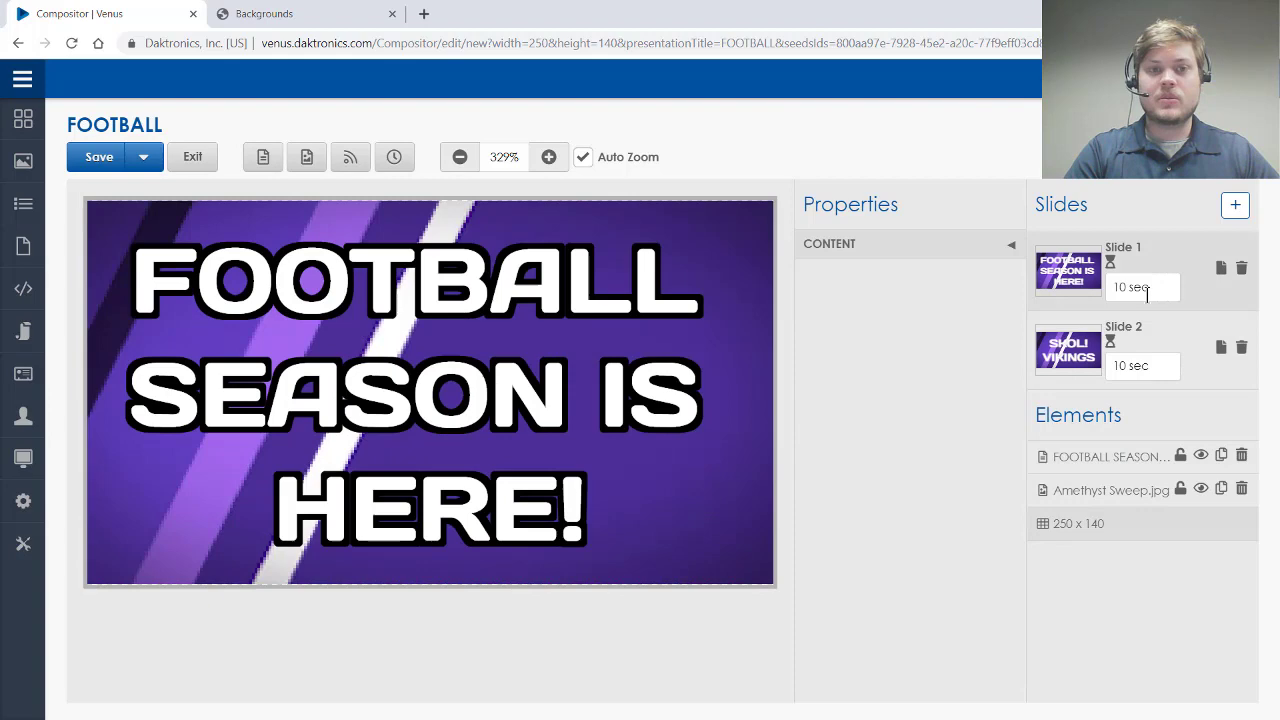
left_click(97, 160)
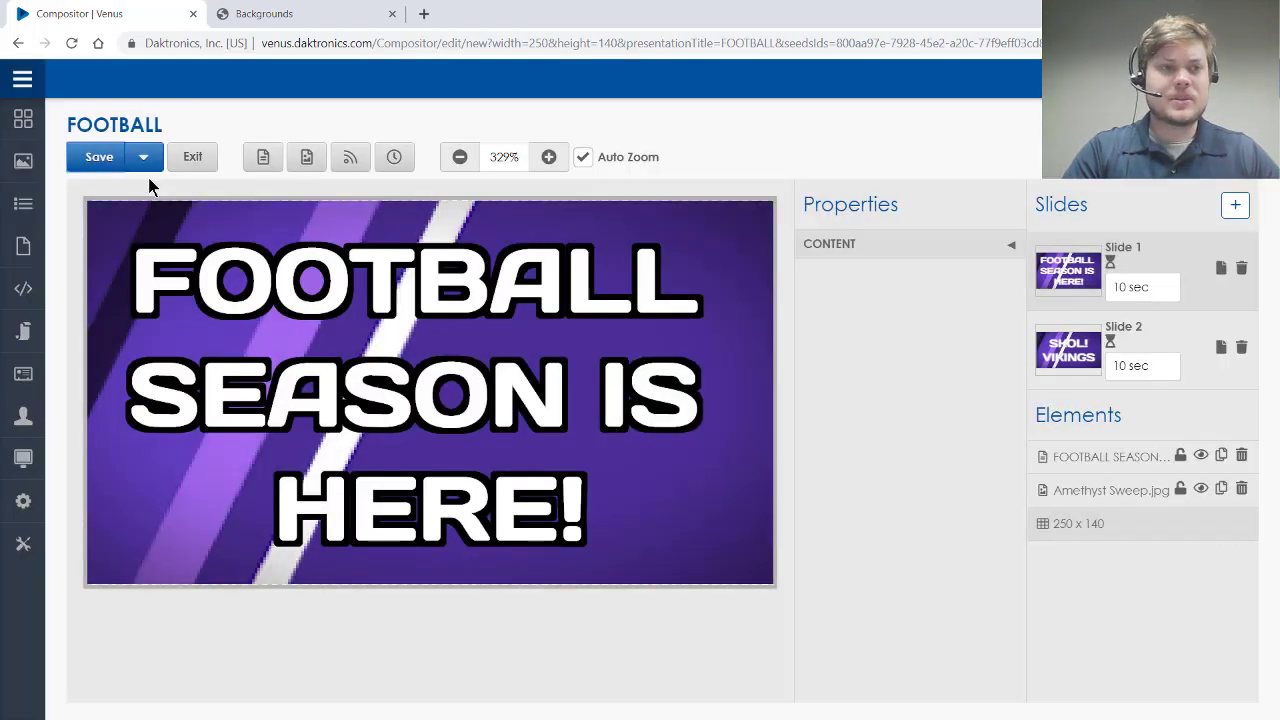
left_click(190, 158)
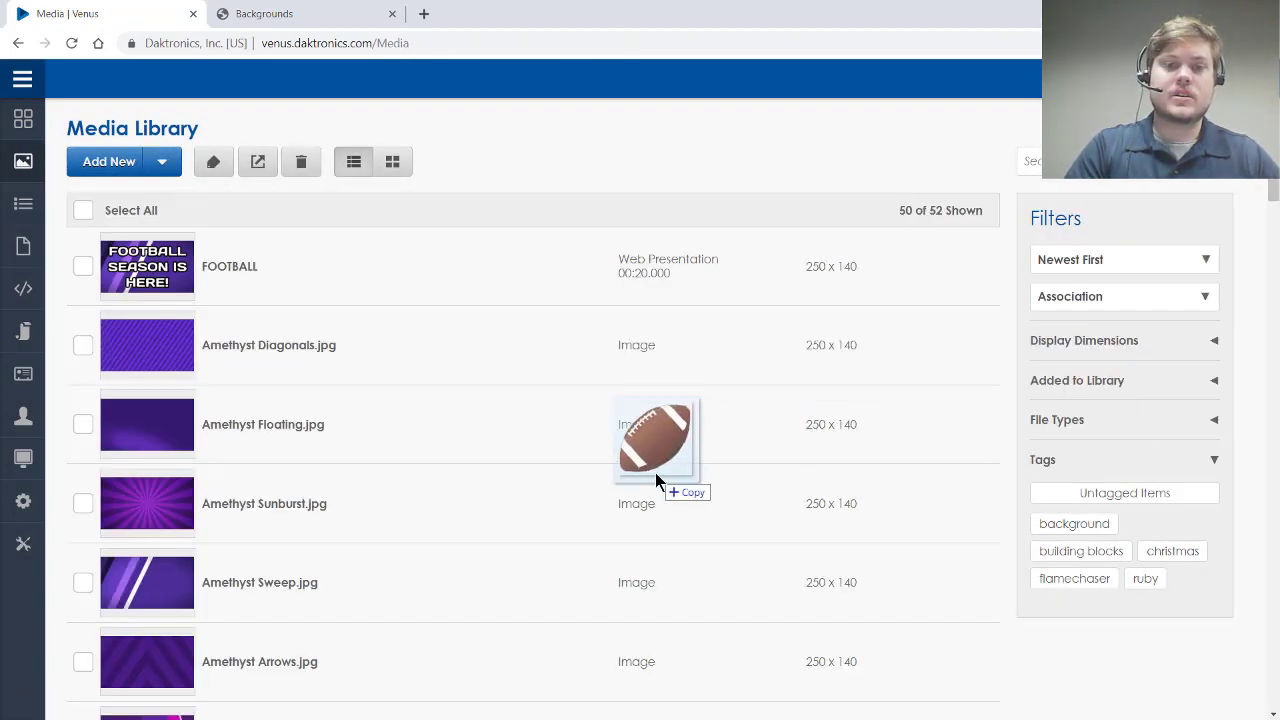
- Upload the FOOTBALL.png image to the Media Library, leaving it unassociated and without tags
left_click_drag(655, 472, 376, 333)
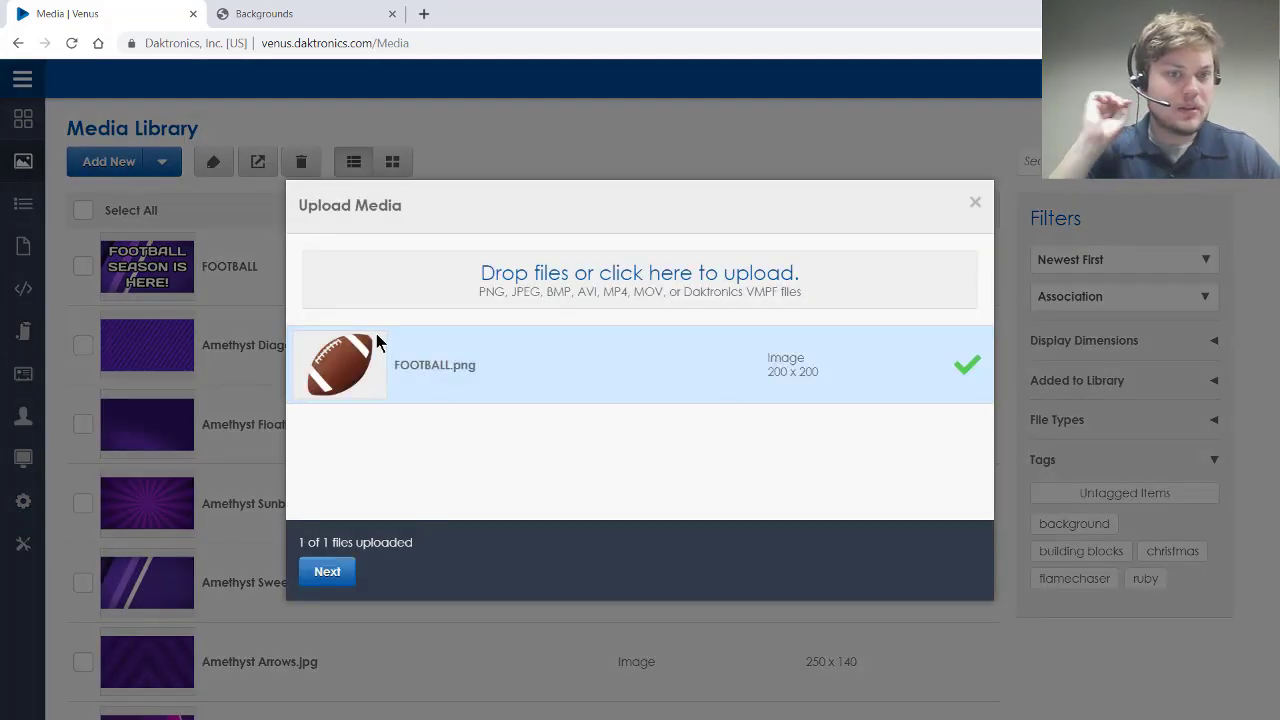
left_click(332, 576)
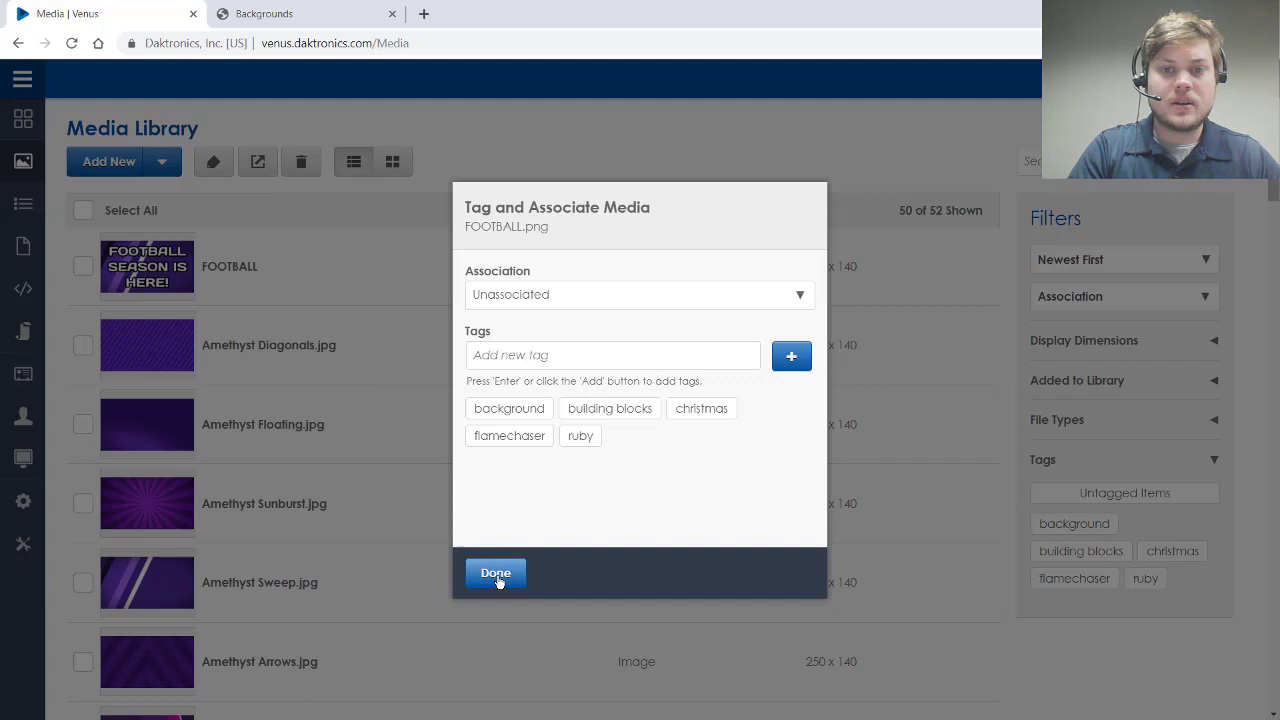
left_click(494, 573)
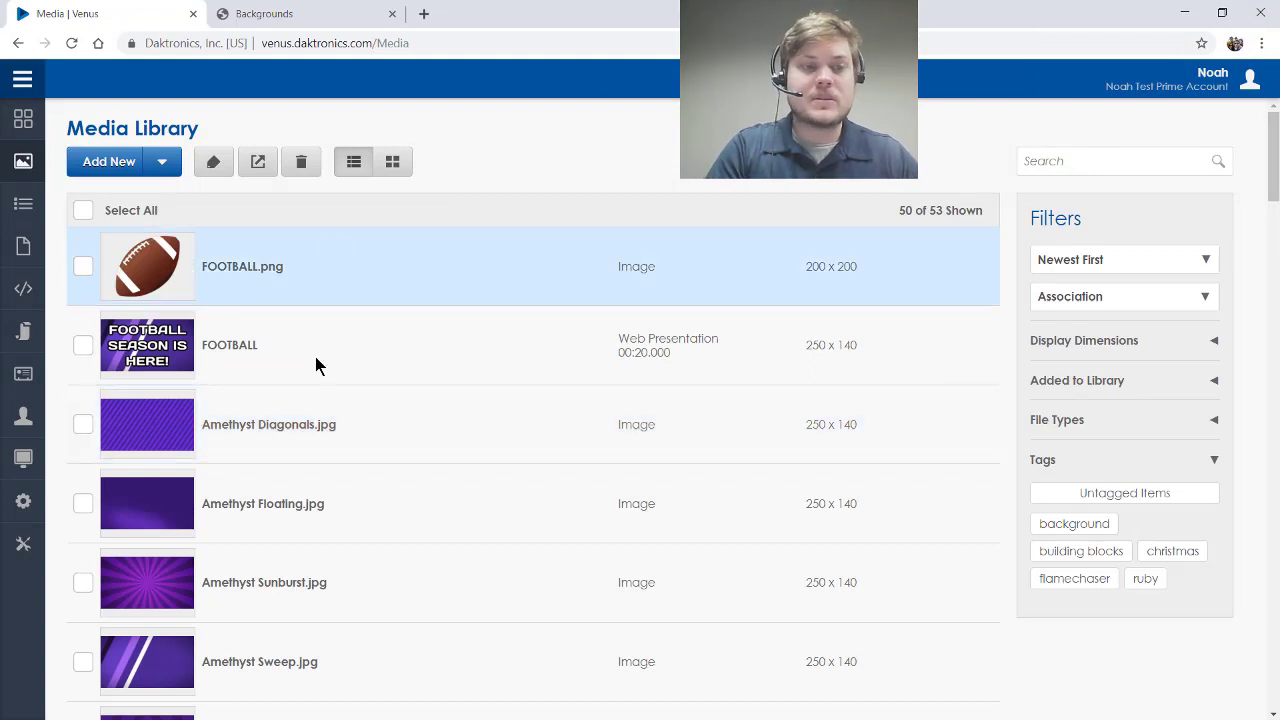
- Open the FOOTBALL web presentation for editing and add a media element to Slide 1 with FOOTBALL.png as its source
left_click(471, 370)
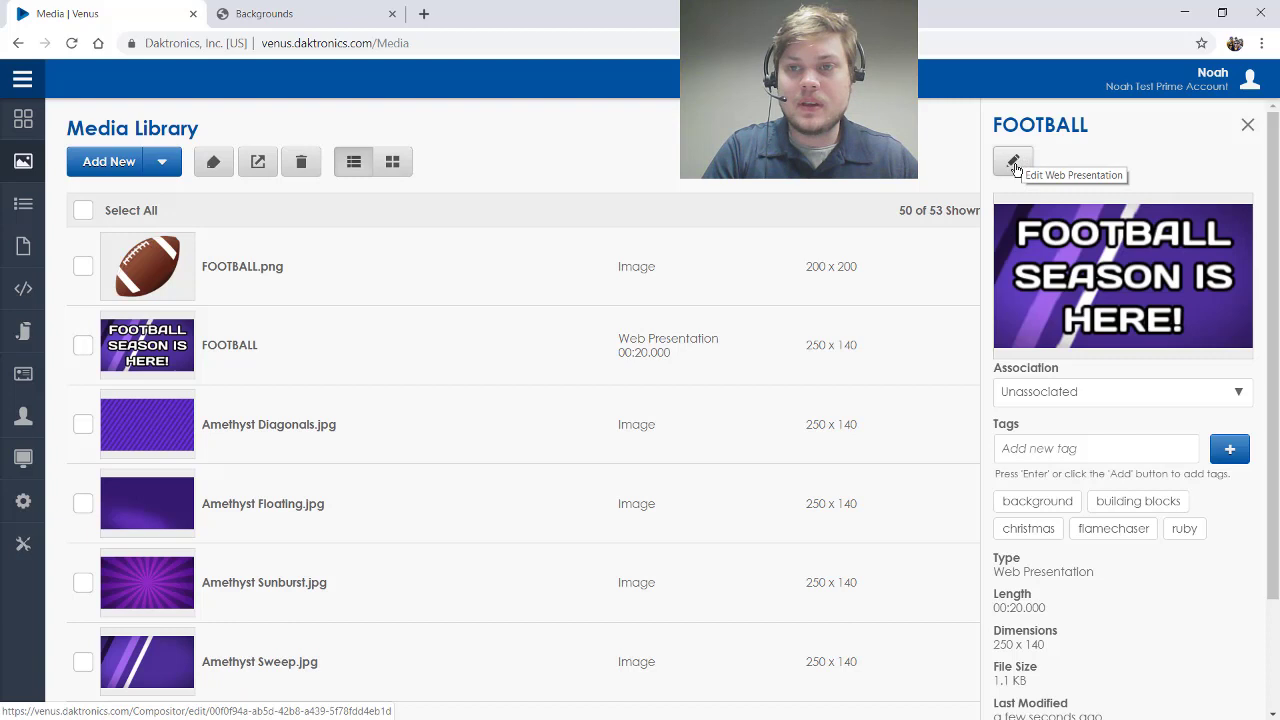
left_click(1013, 163)
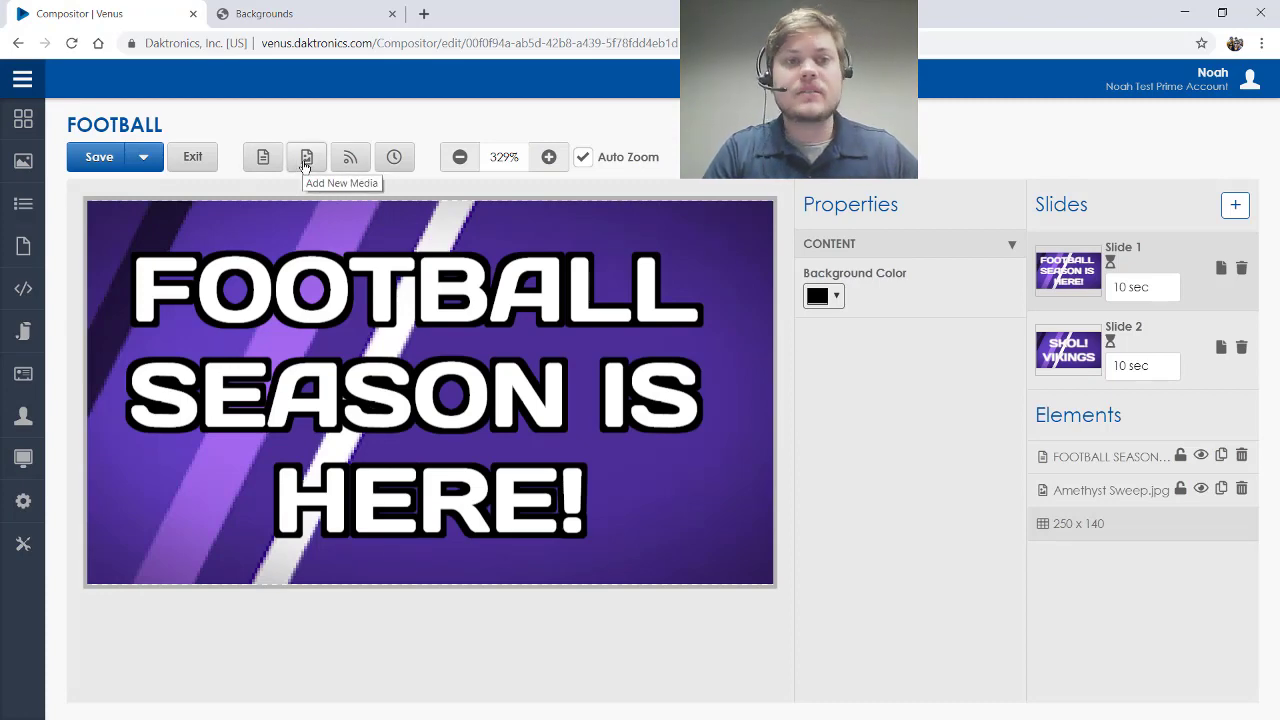
left_click(305, 158)
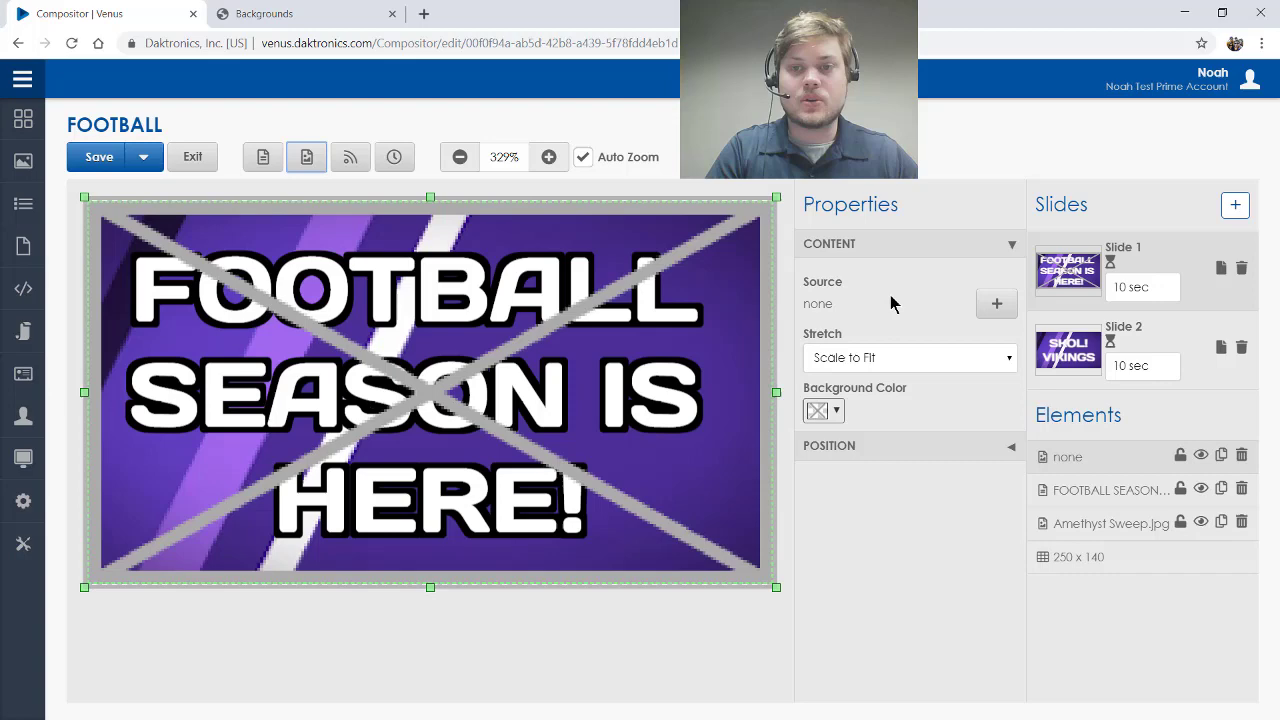
left_click(996, 303)
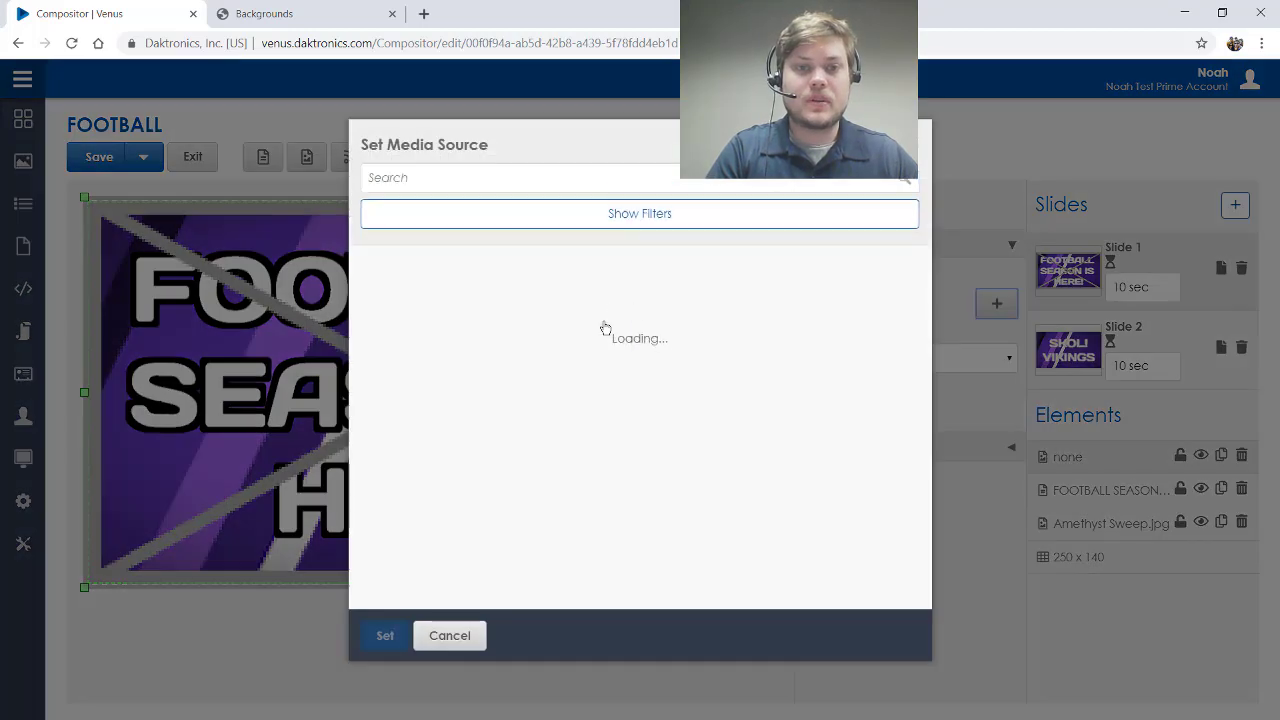
left_click(366, 285)
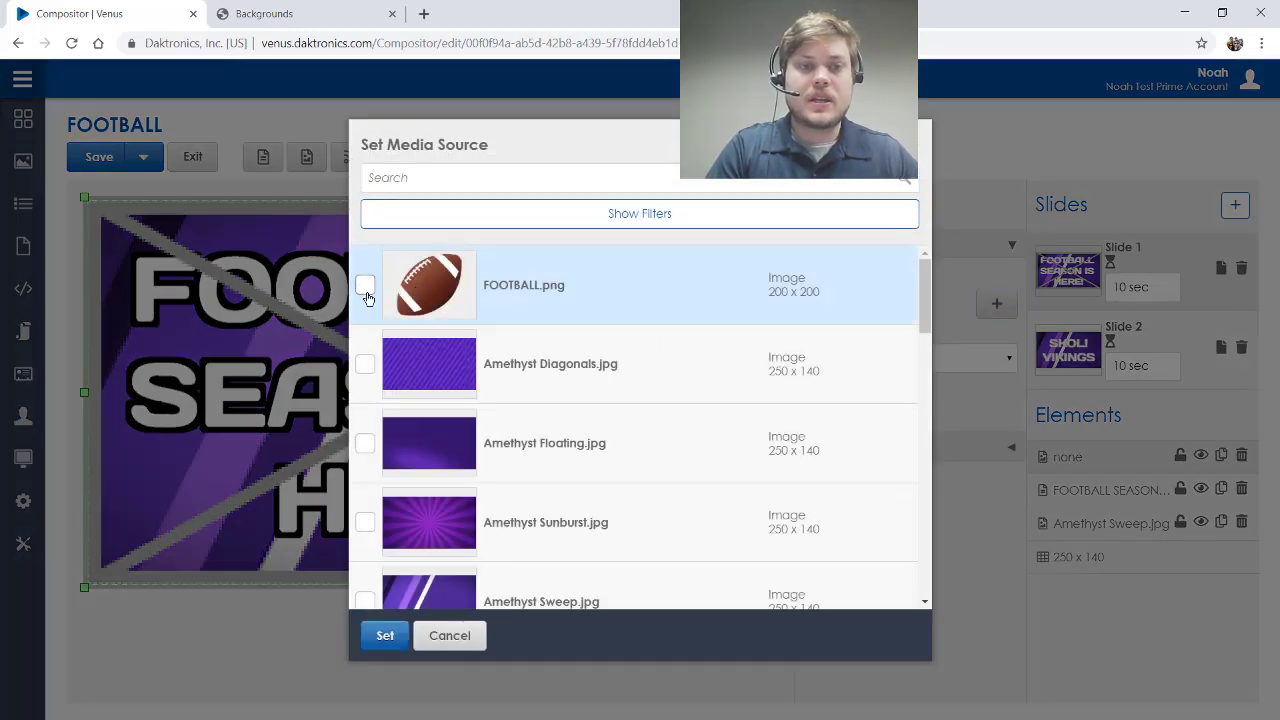
left_click(407, 636)
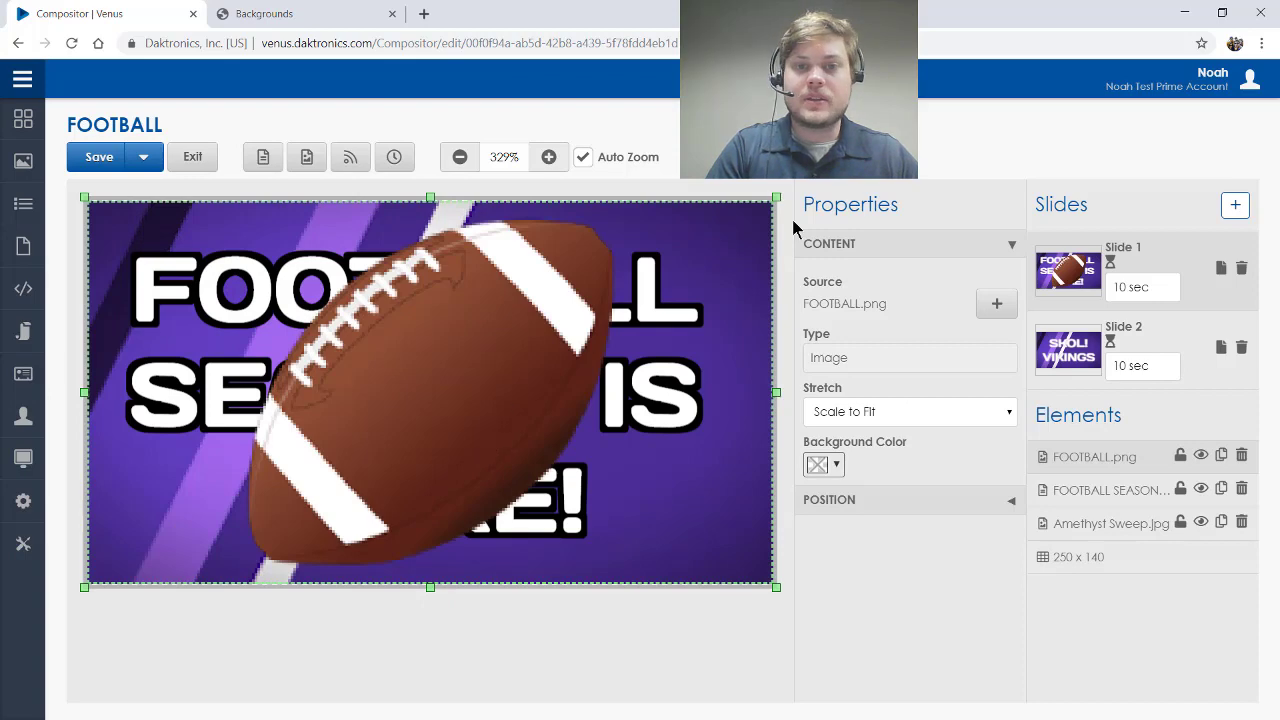
- Shrink the football image and place it in the slide's lower-left corner beside the word "HERE!"
left_click_drag(777, 197, 466, 358)
left_click_drag(304, 466, 484, 356)
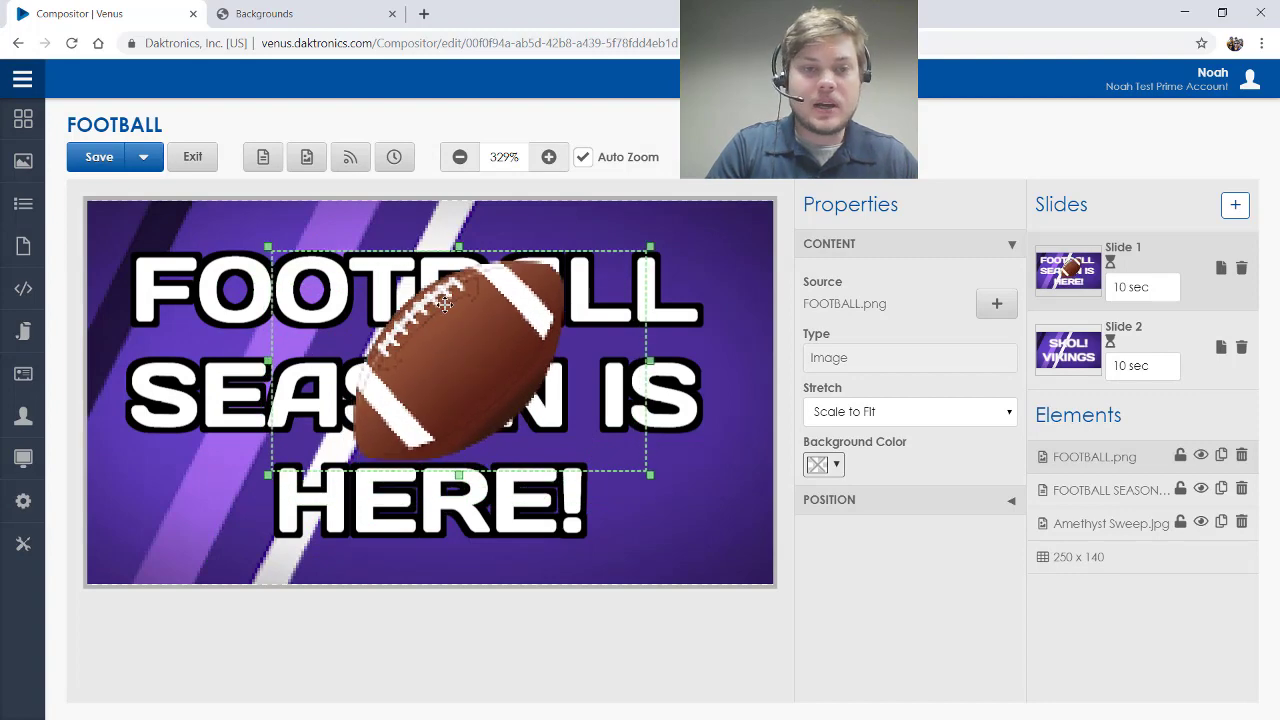
left_click_drag(651, 245, 584, 305)
left_click_drag(522, 357, 341, 455)
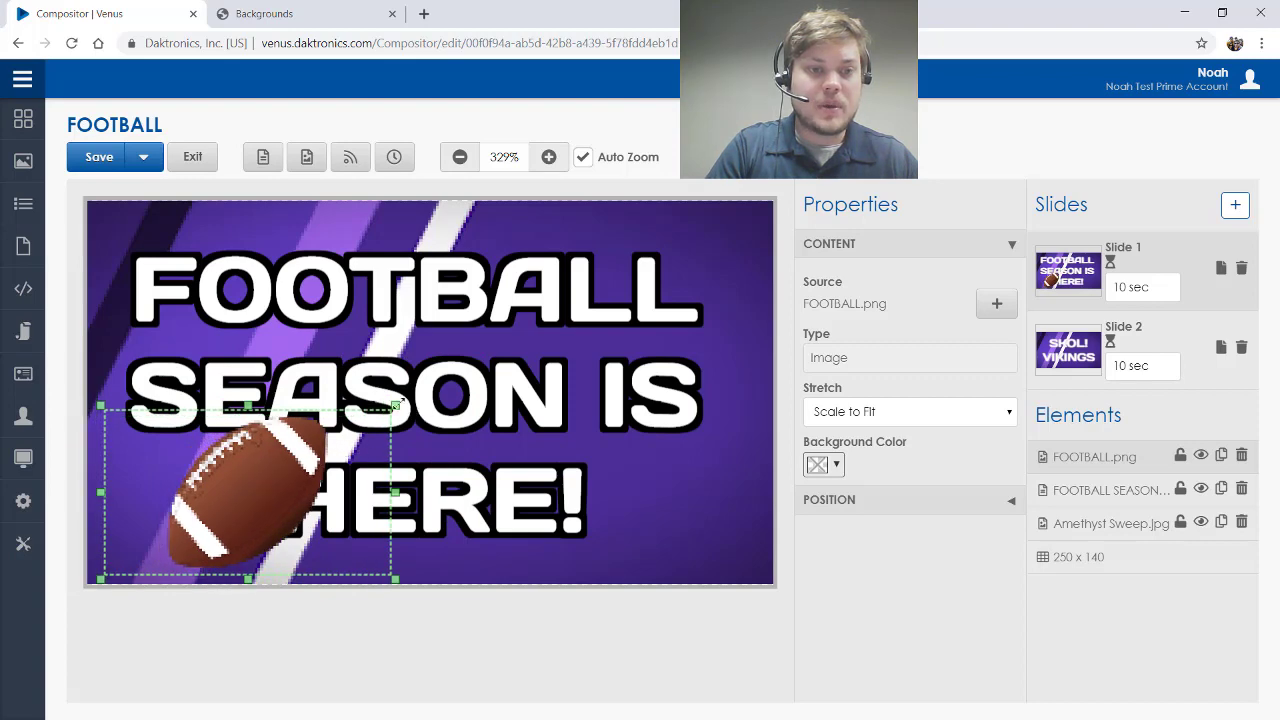
left_click_drag(397, 404, 320, 408)
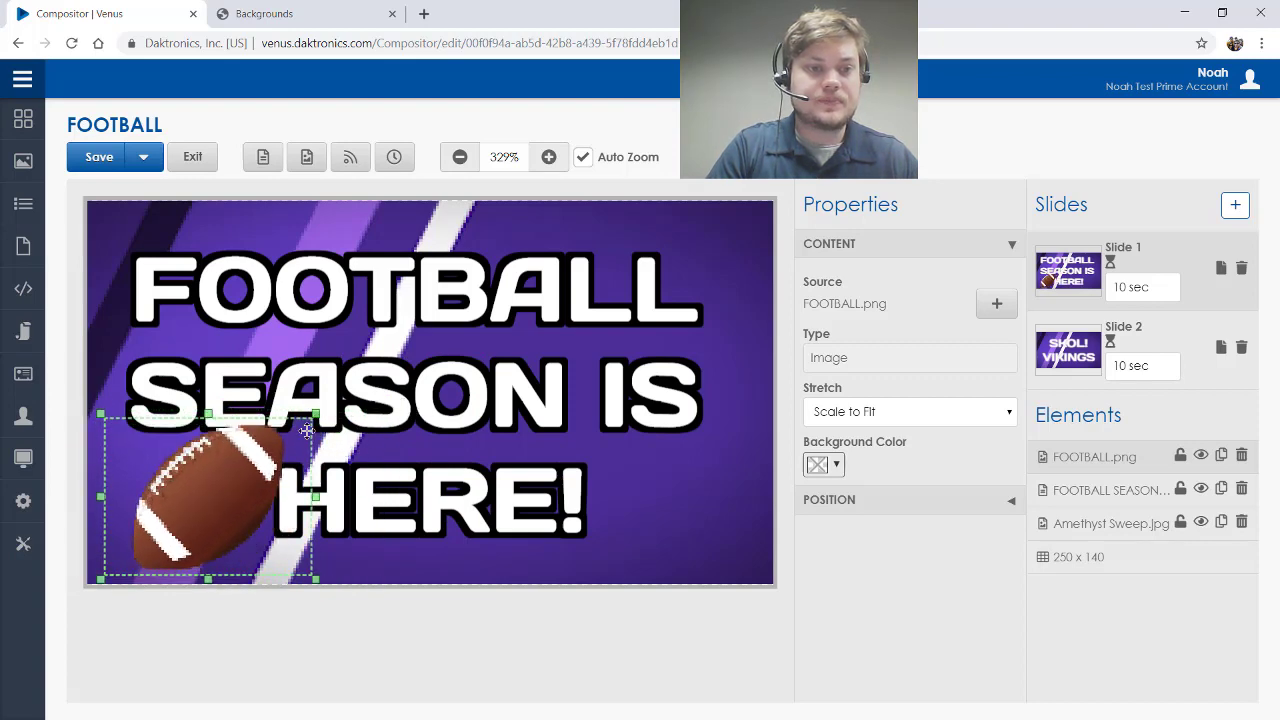
- Set Slide 1's headline font size to 28 px and shrink the football slightly so it clears the text
left_click(765, 417)
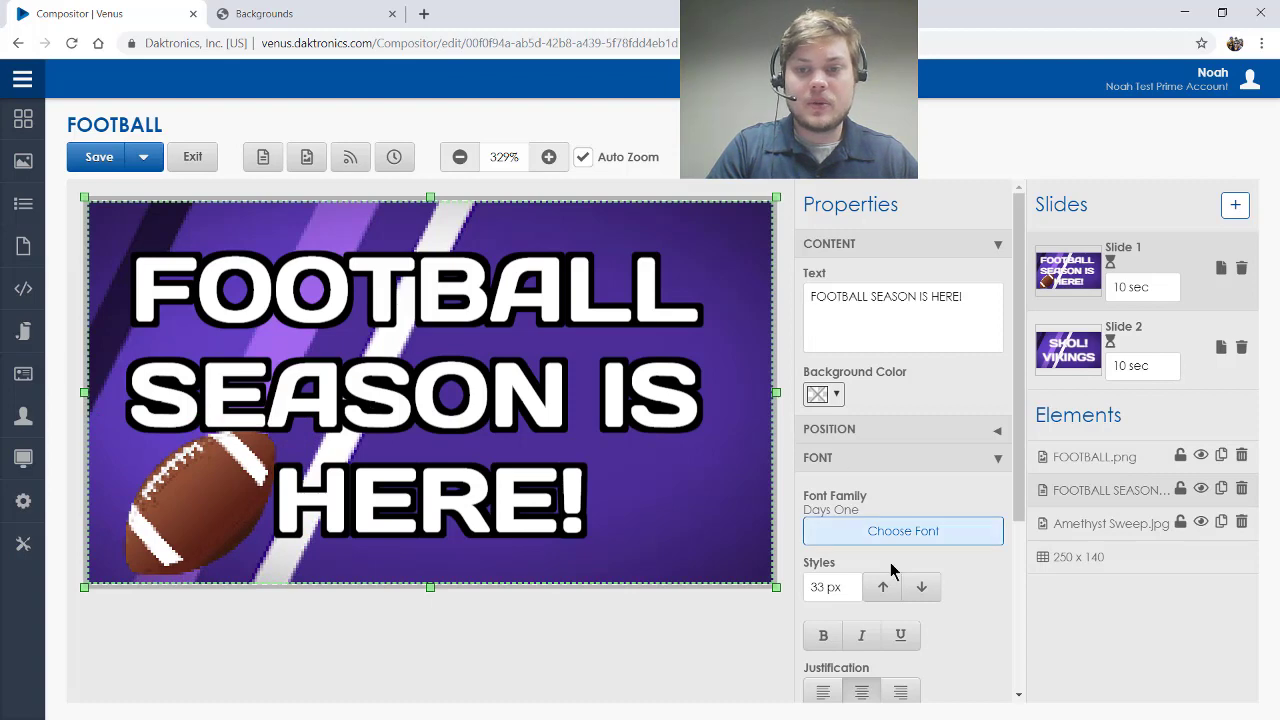
left_click(919, 588)
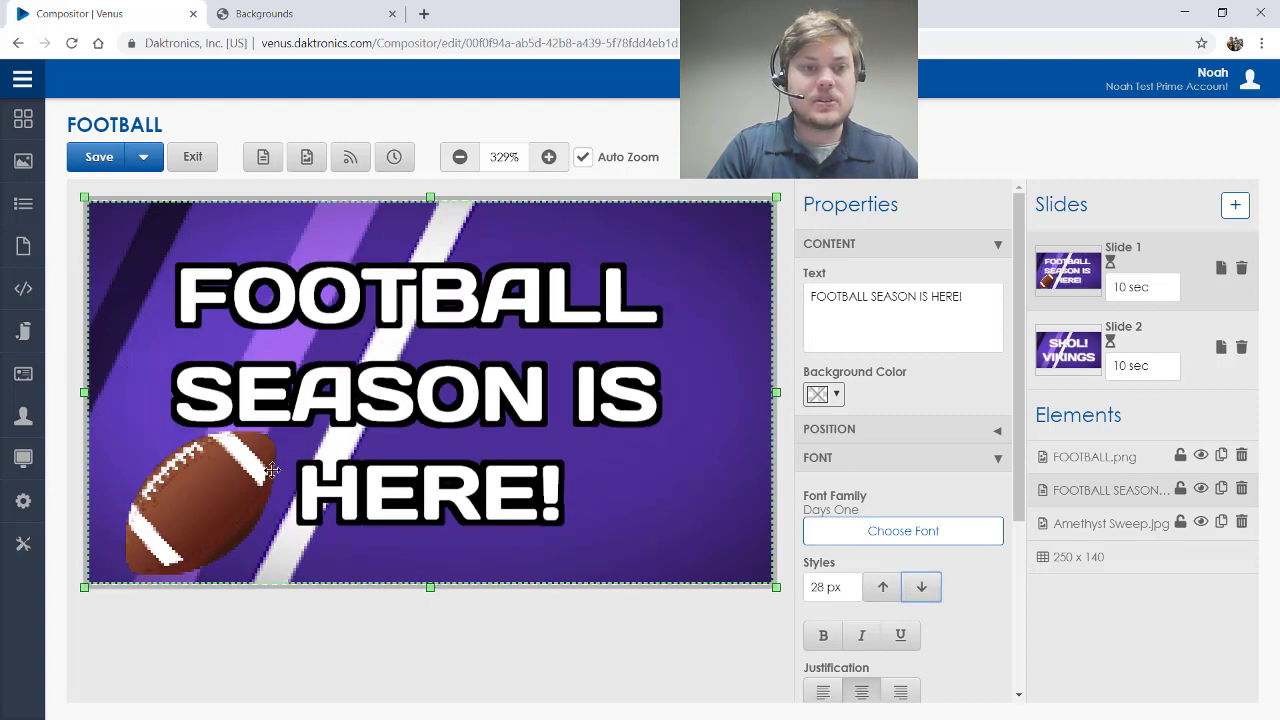
left_click(1074, 459)
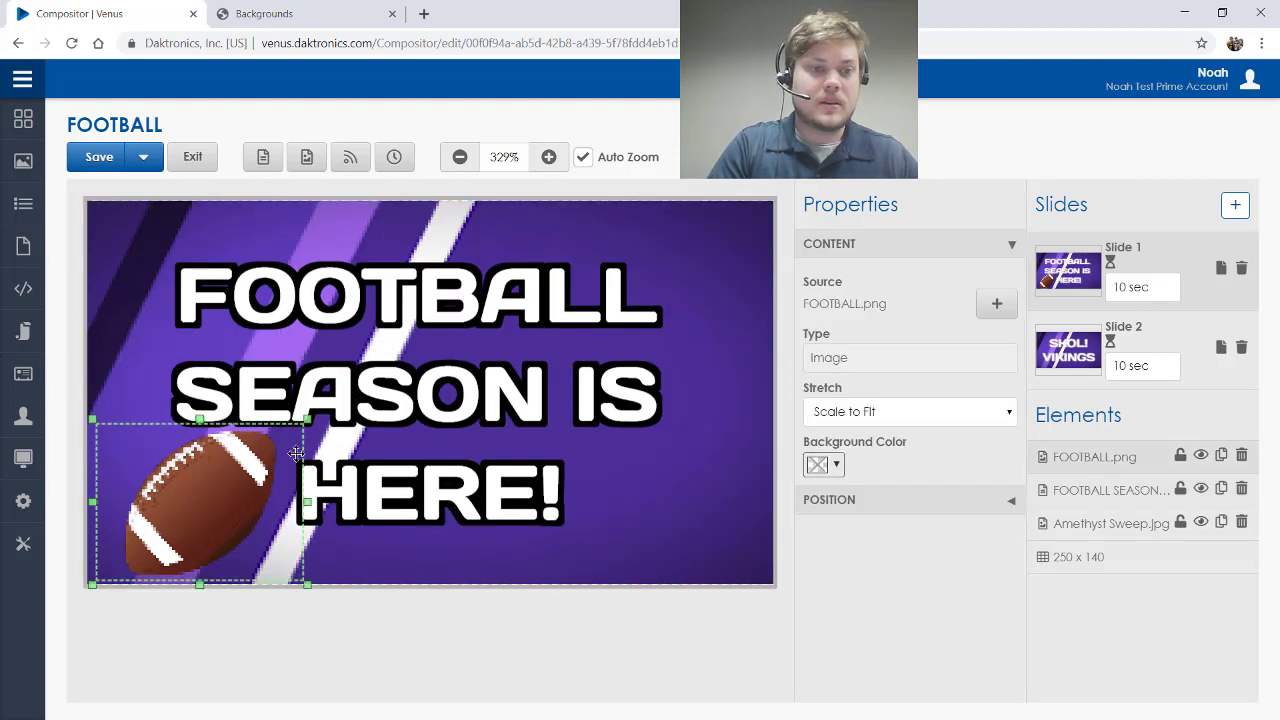
left_click_drag(309, 420, 259, 457)
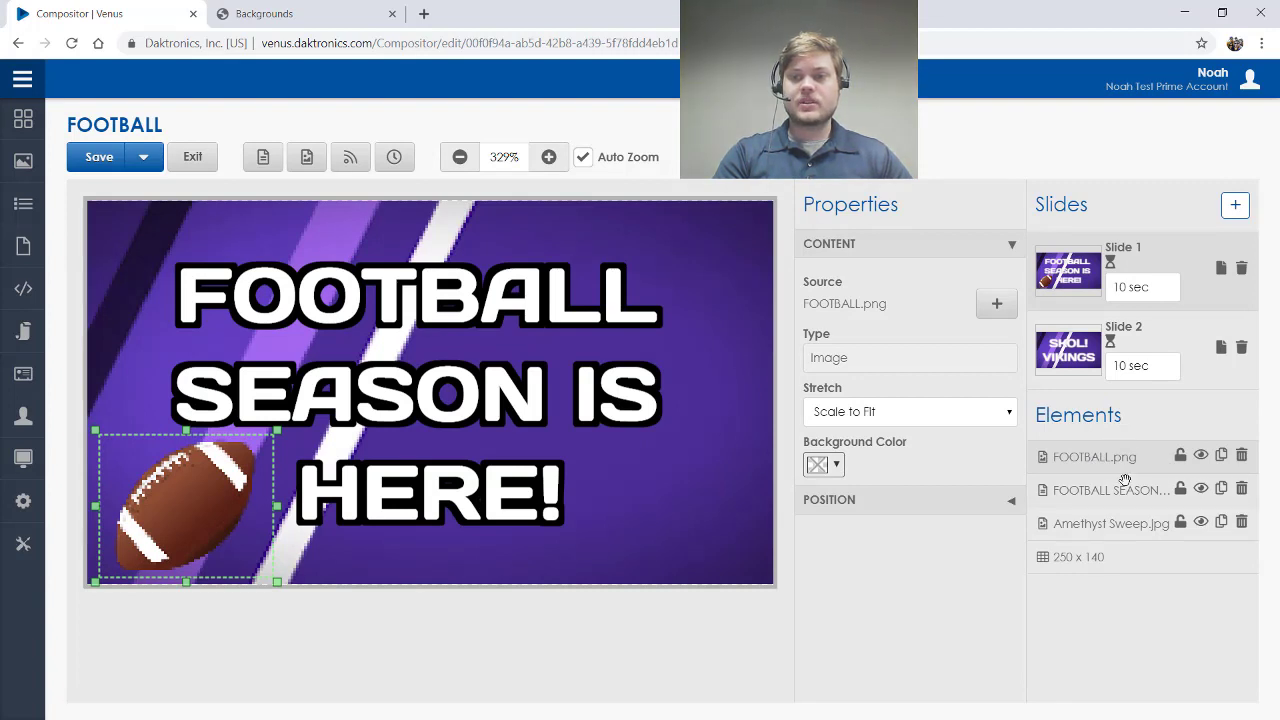
- Duplicate the football image, place the copy in the slide's lower-right corner and deselect it
left_click(1220, 456)
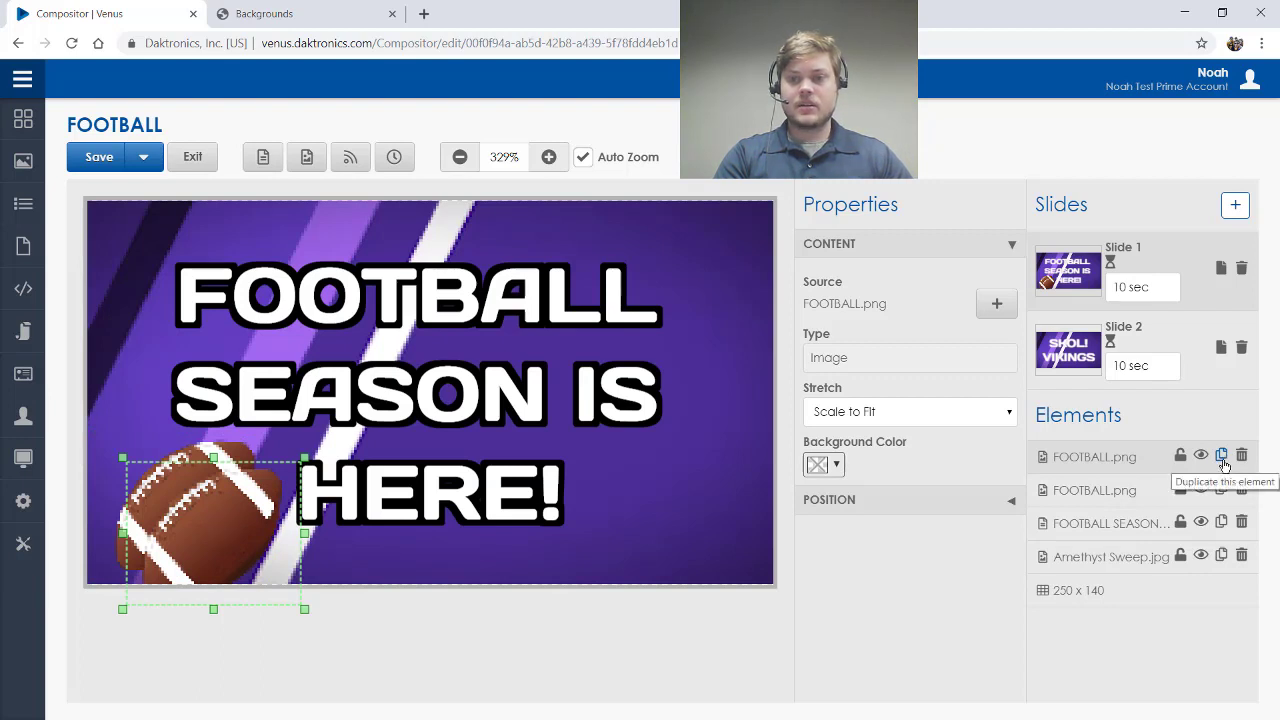
left_click_drag(288, 501, 715, 467)
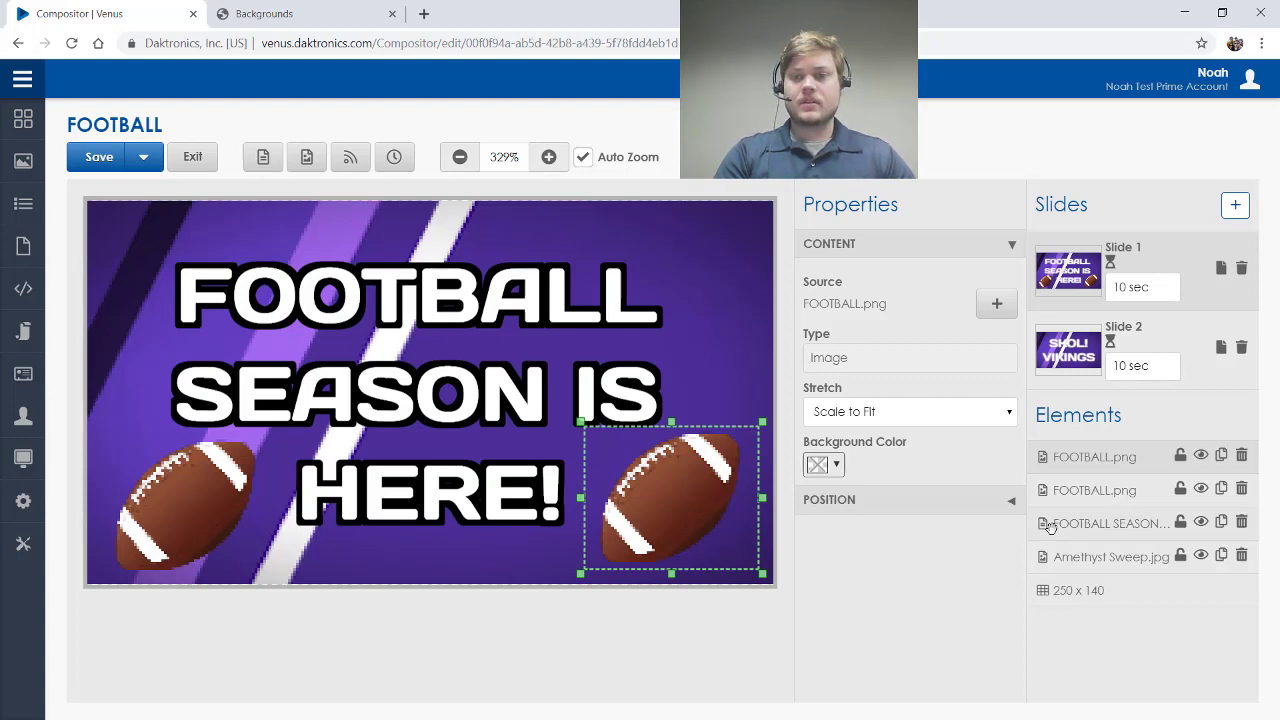
left_click(1114, 592)
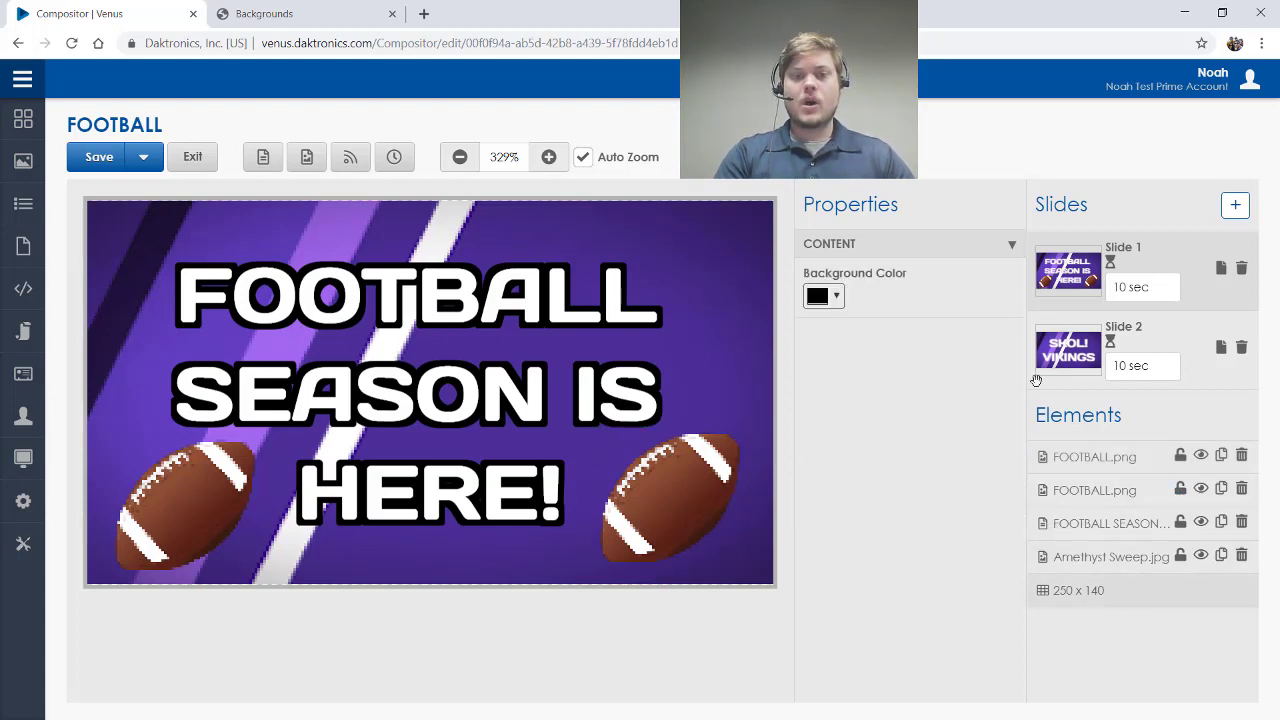
- Reorder the copied football so it sits between the headline text and the Amethyst Sweep background
left_click(1098, 458)
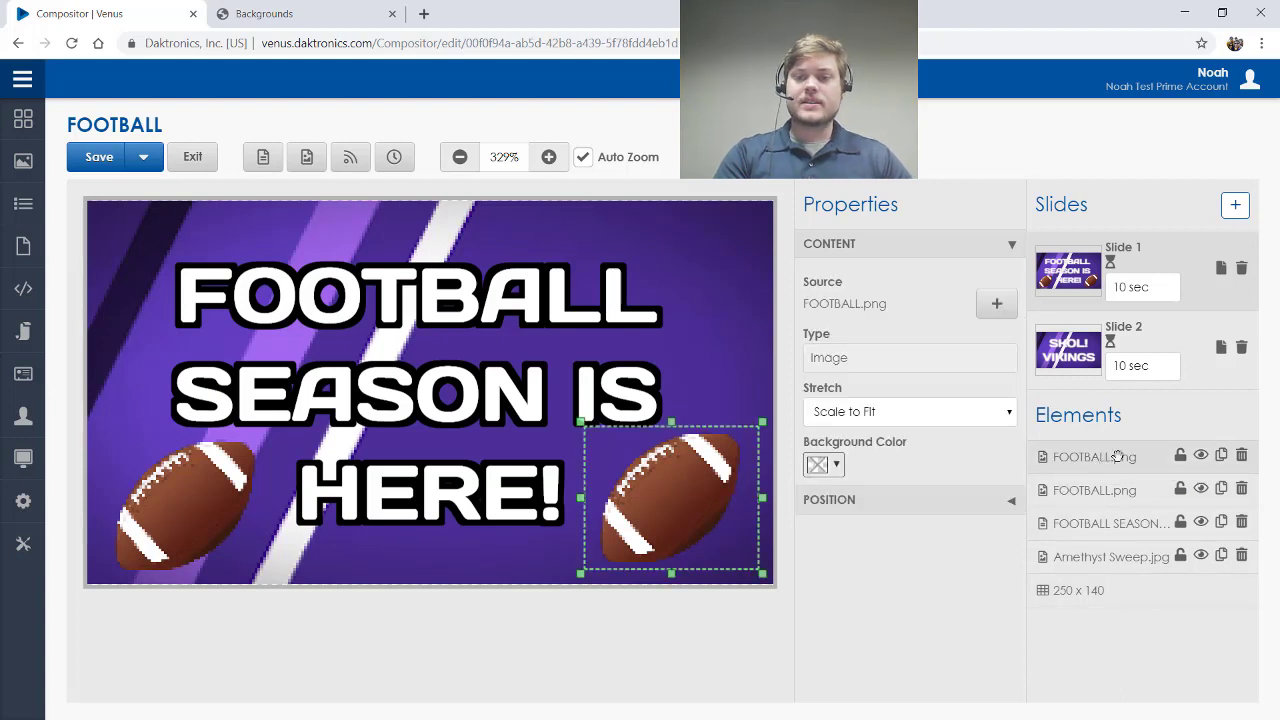
left_click_drag(1116, 465, 1118, 568)
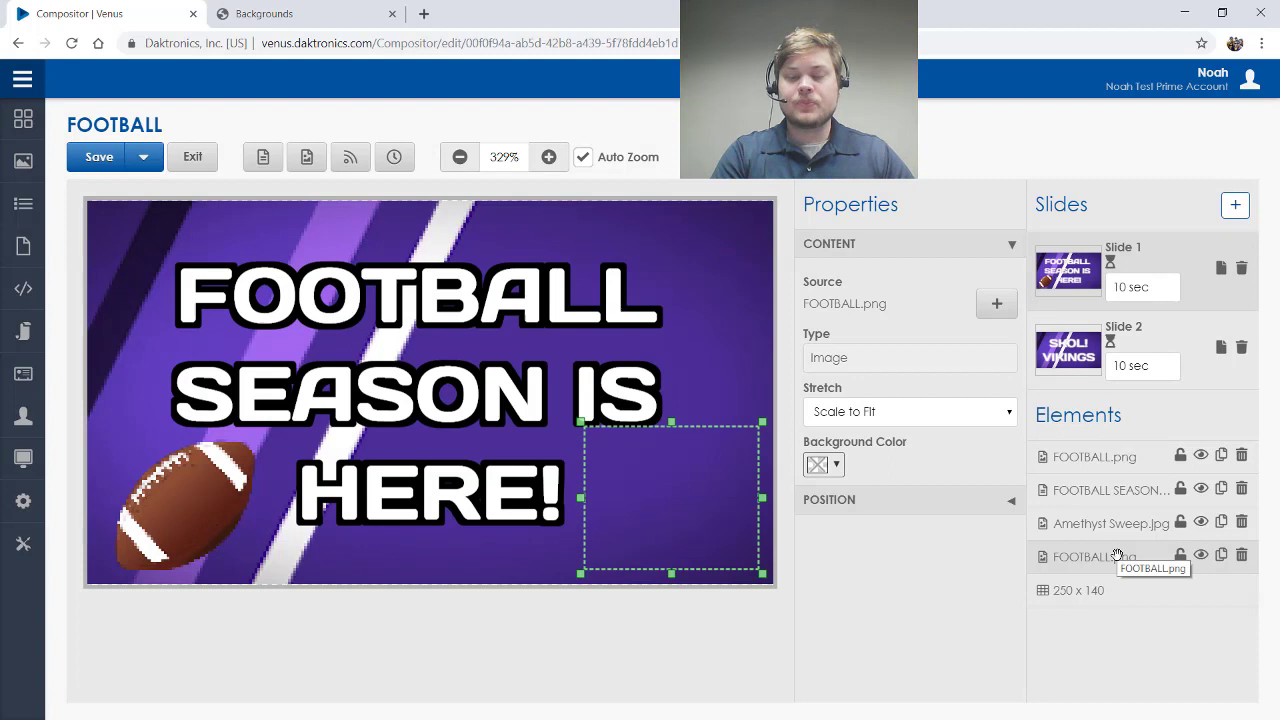
left_click_drag(1117, 556, 1112, 524)
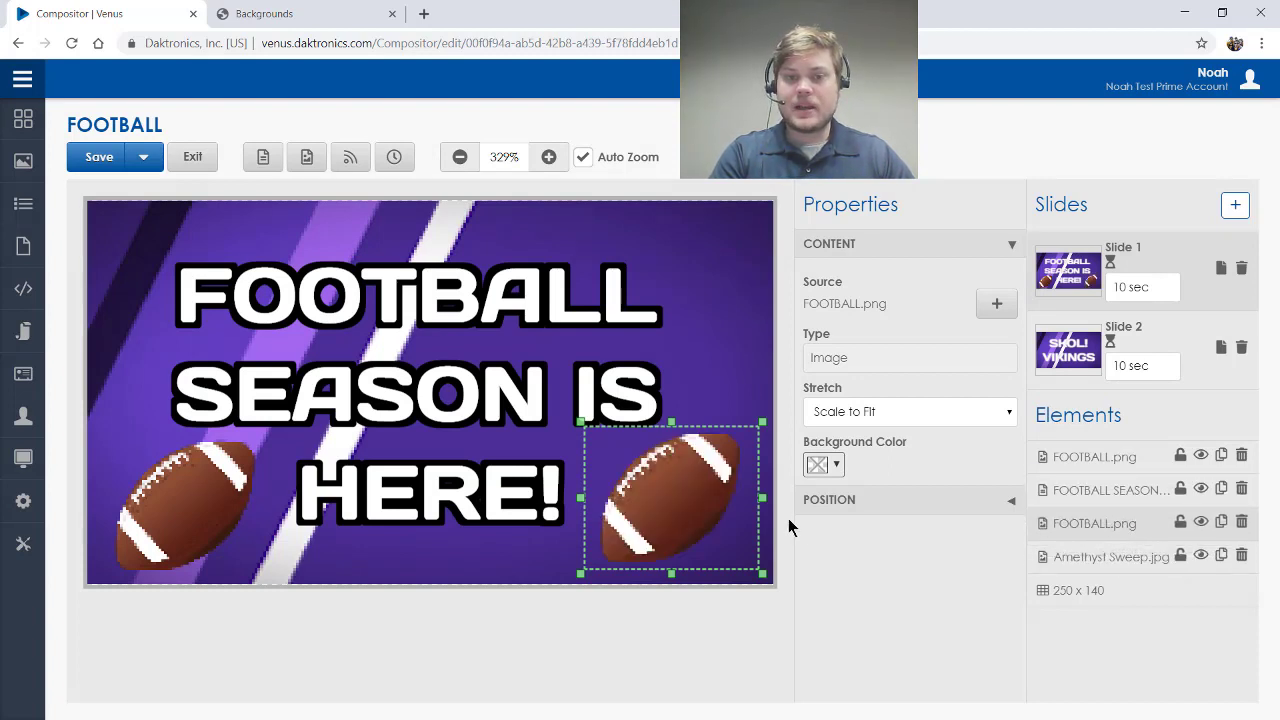
- Overlap the copied football with the headline text to check the layering, and return it to the slide's lower-right corner
left_click_drag(709, 491, 649, 468)
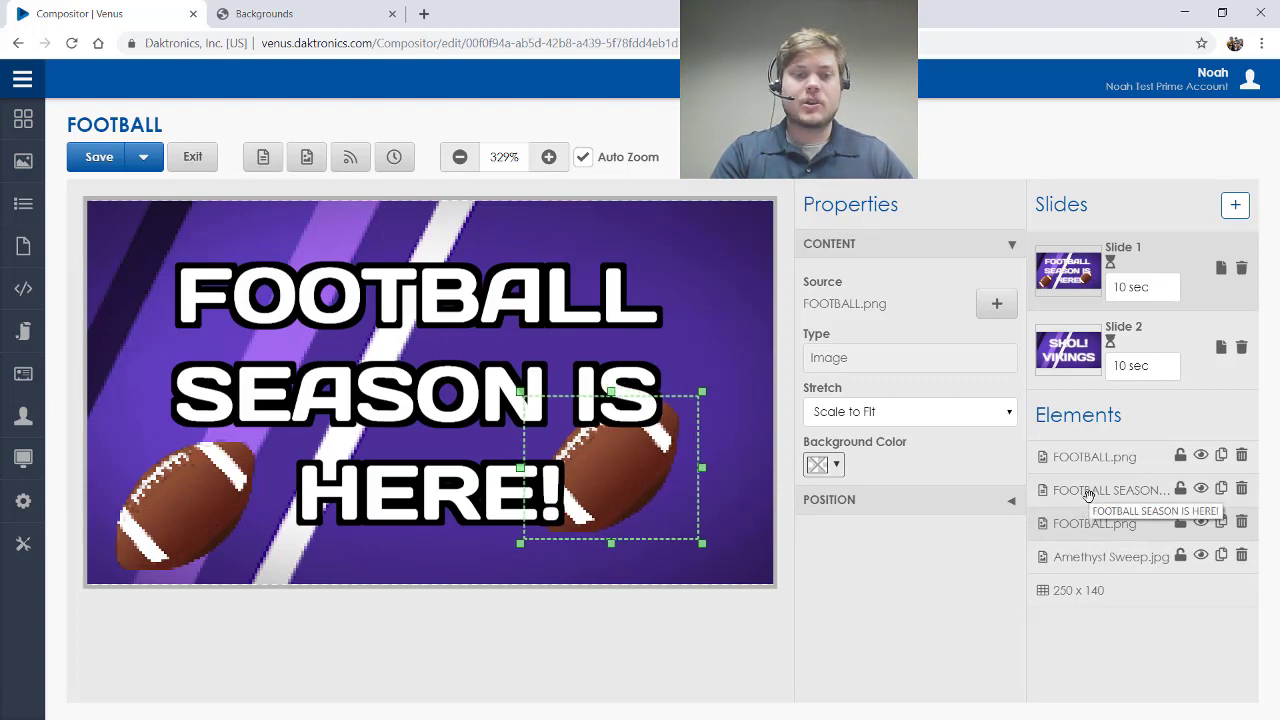
left_click_drag(620, 482, 687, 518)
left_click(1079, 603)
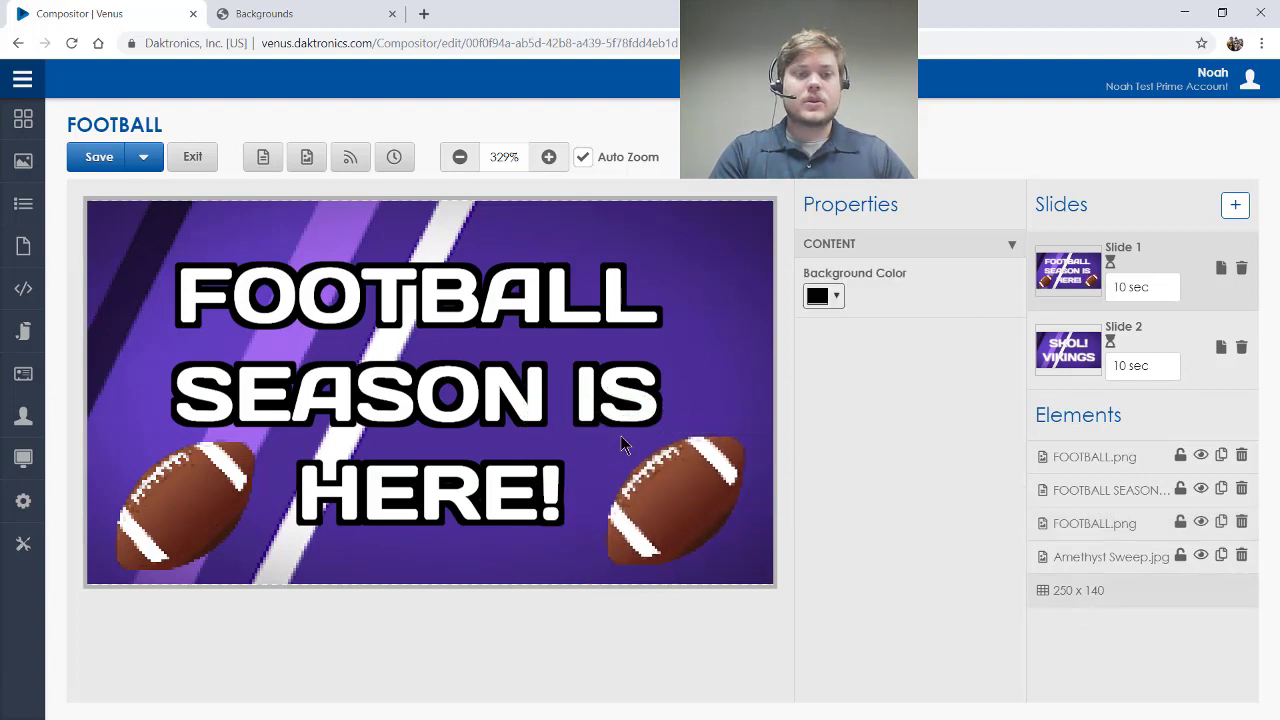
- Set the canvas zoom to 100% and view both slides at actual size
left_click(504, 157)
type("100")
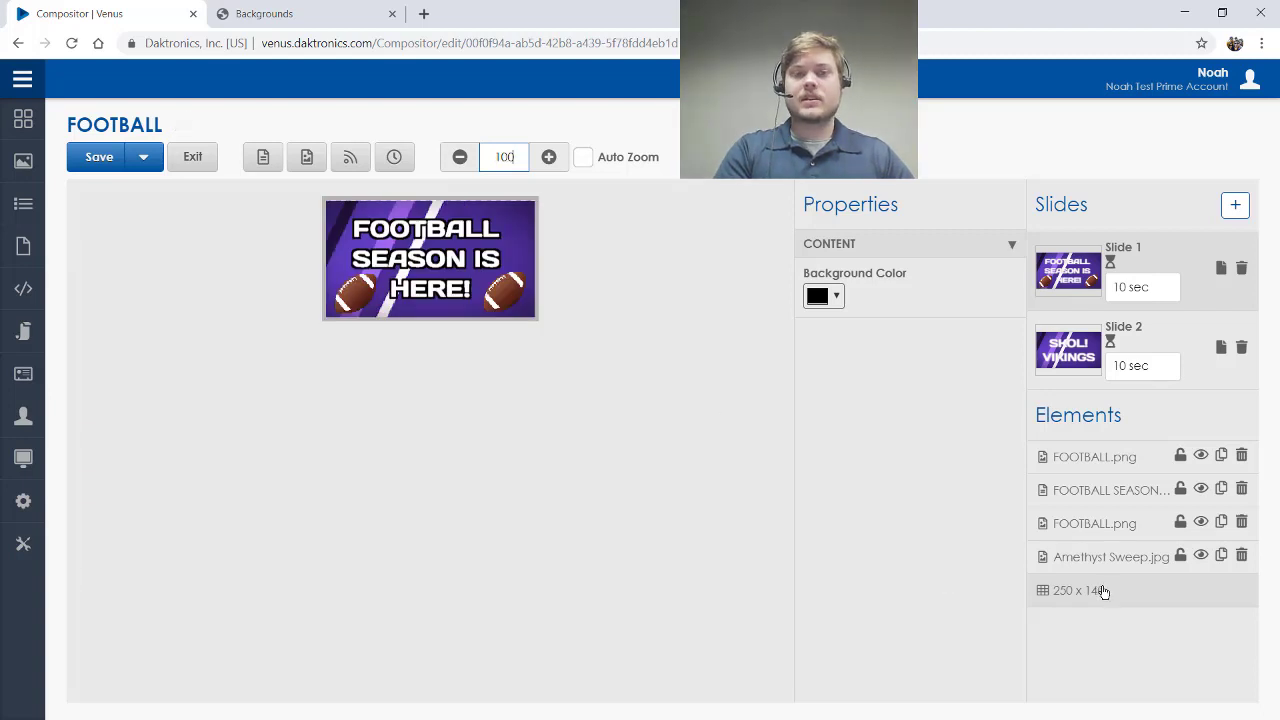
key("Return")
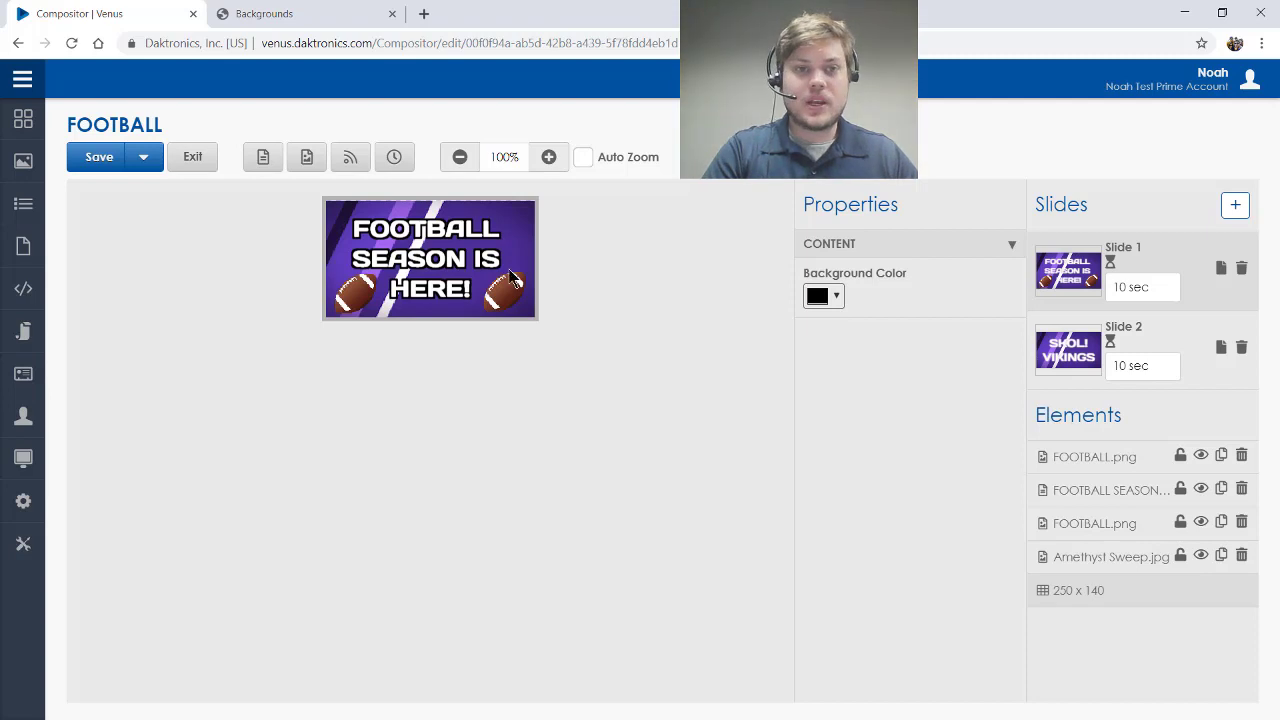
left_click(1155, 331)
left_click(1170, 276)
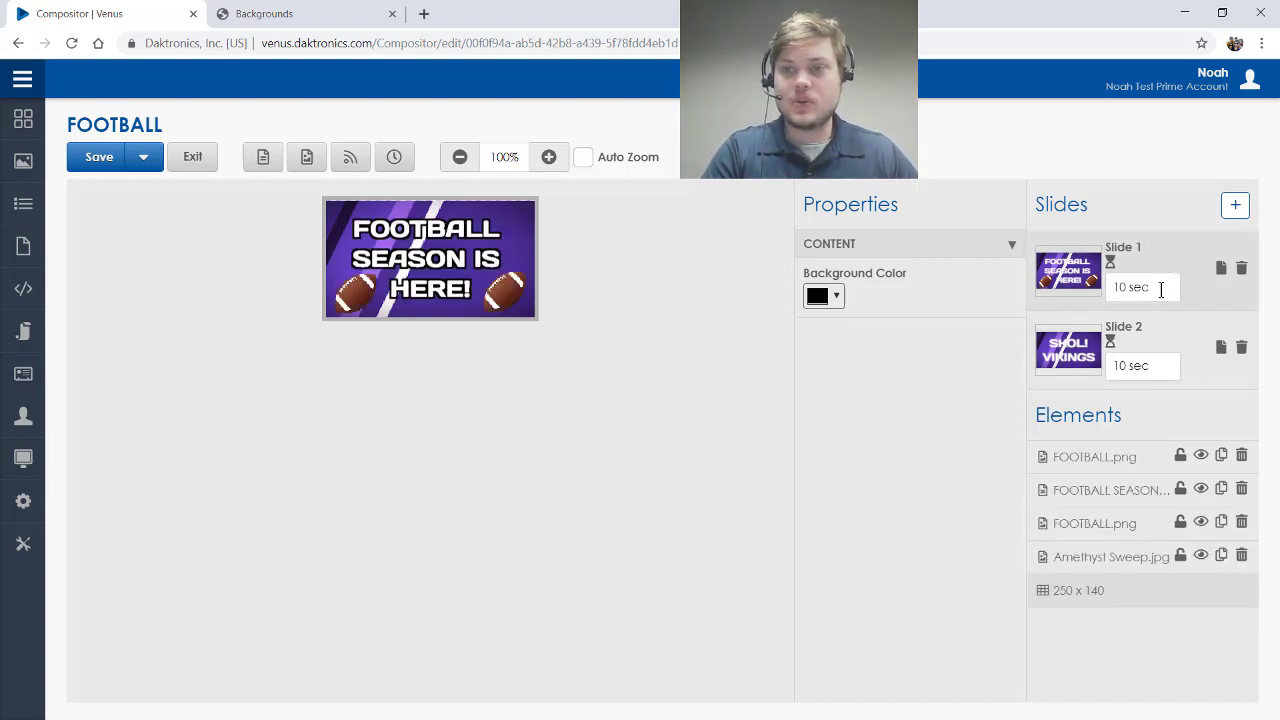
- Set the duration of Slide 1 and Slide 2 to 5 seconds each
left_click(1161, 289)
type("5")
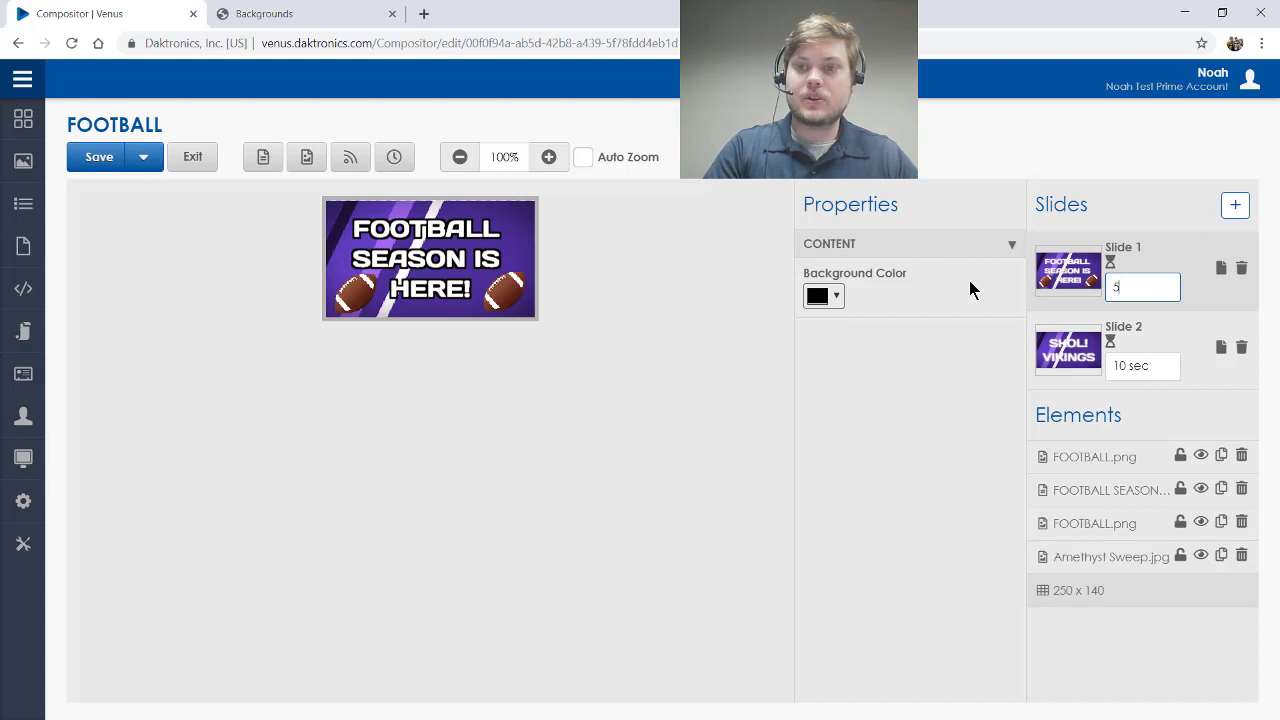
left_click(1159, 370)
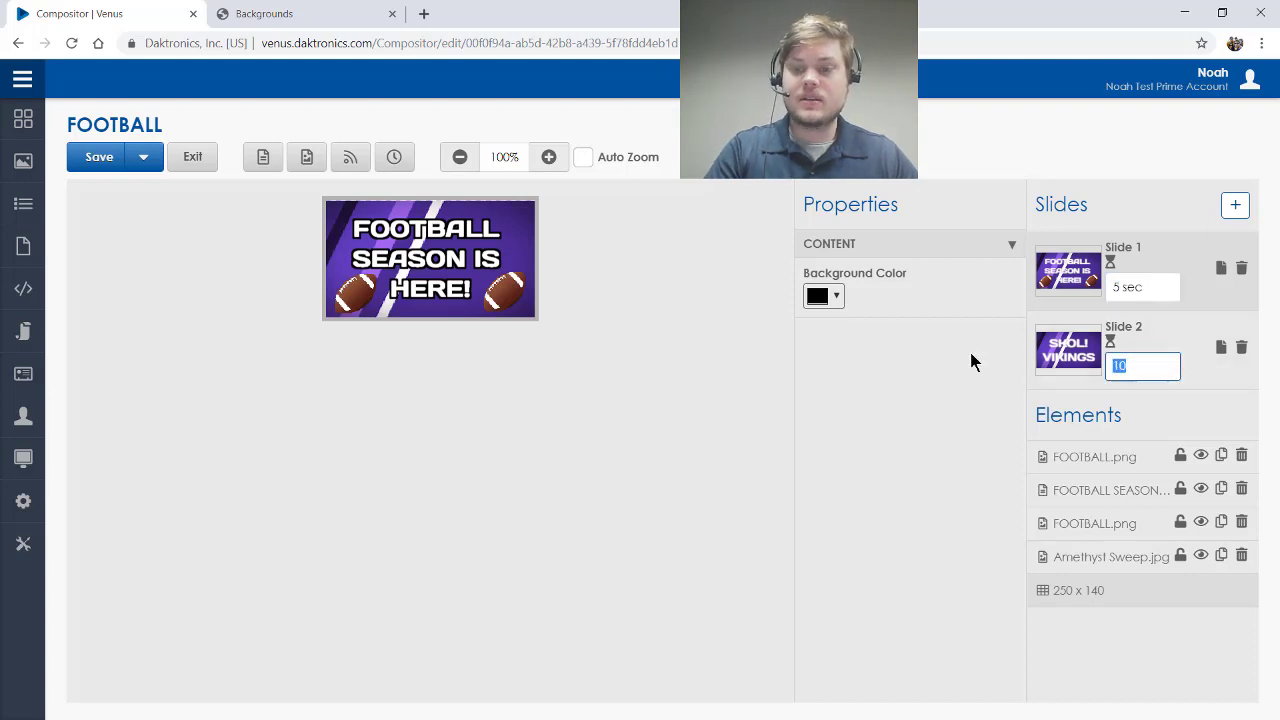
- Alternate between the two slides to preview their sequence and save the presentation
left_click(1175, 345)
left_click(1168, 274)
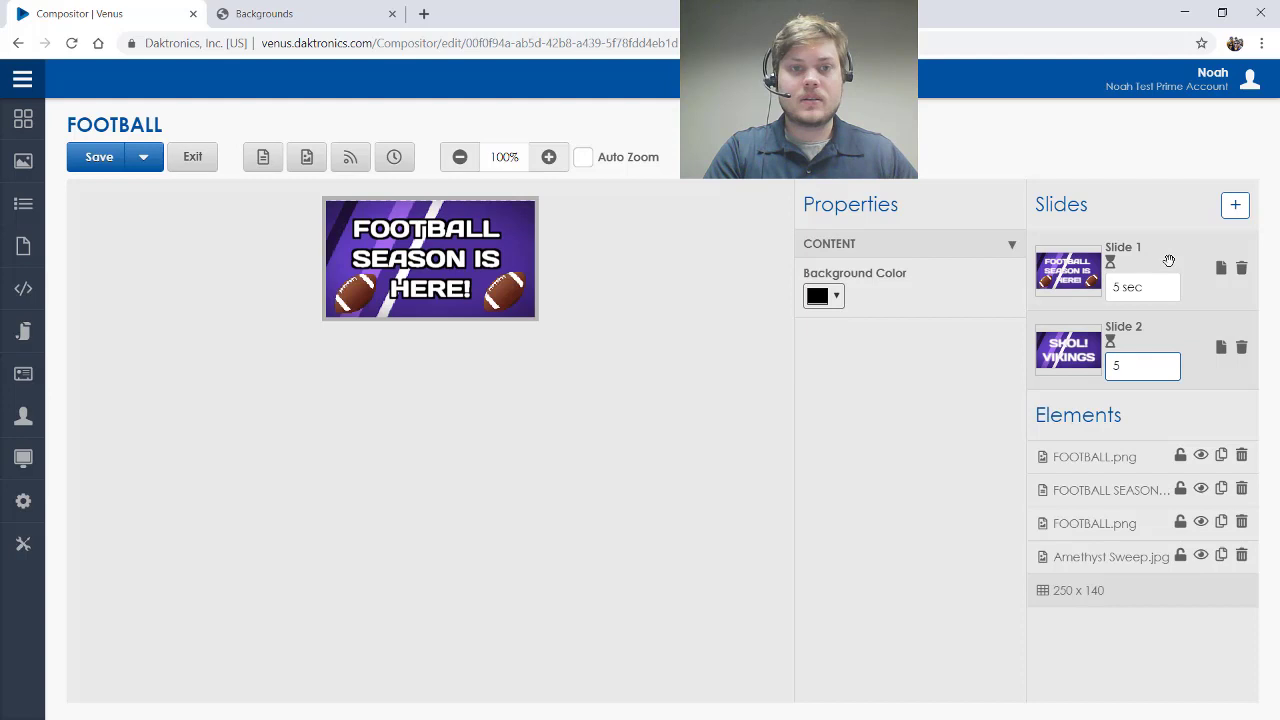
left_click(1163, 330)
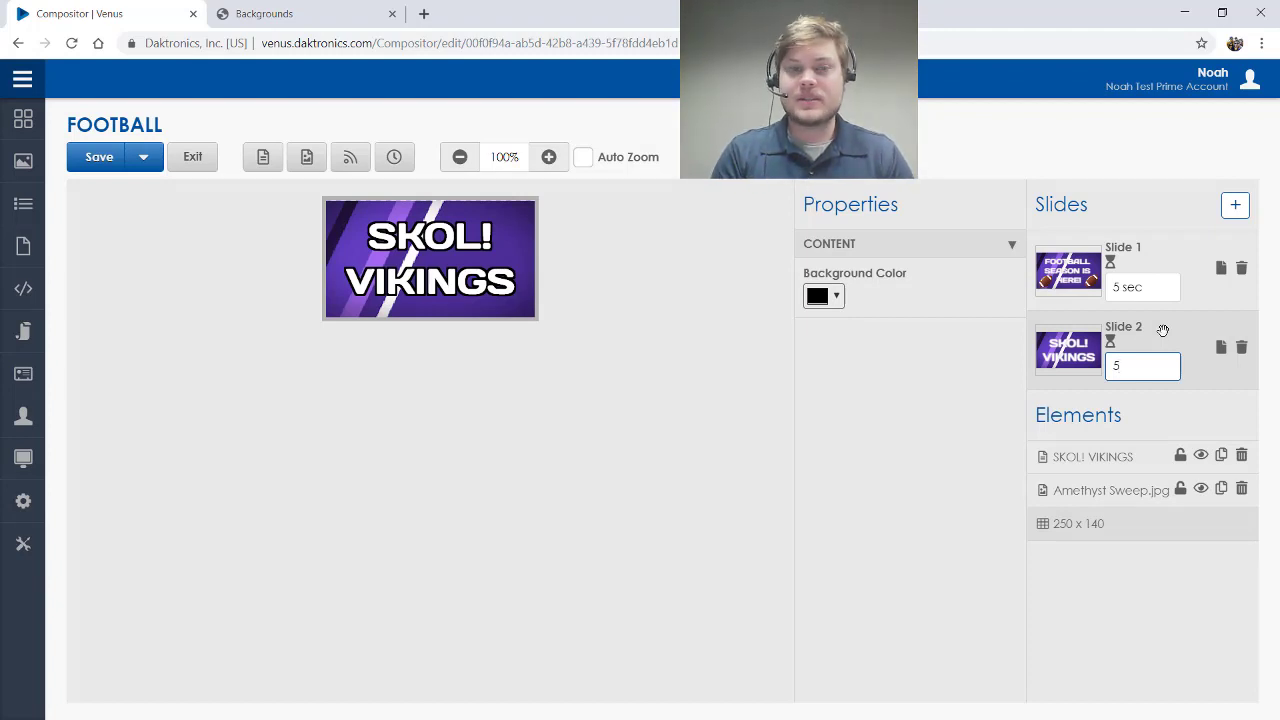
left_click(89, 161)
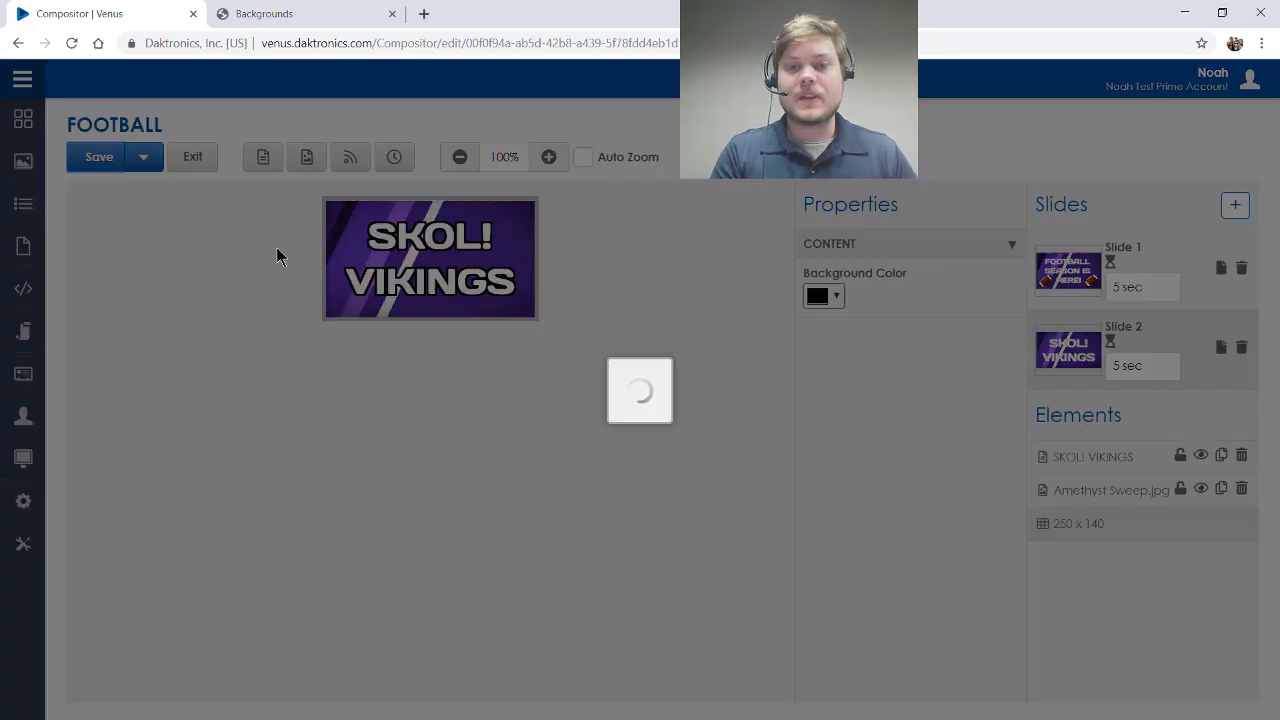